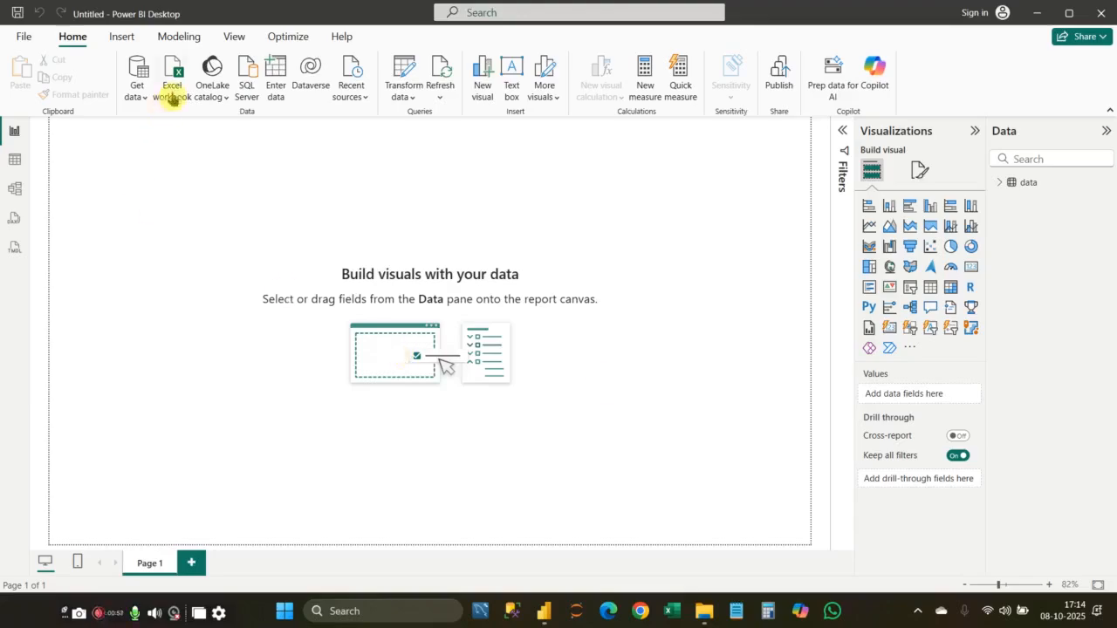
Step: Connect to the Sample Data-10mins Excel workbook as the report's data source
{"action": "left_click", "coordinate": [172, 93]}
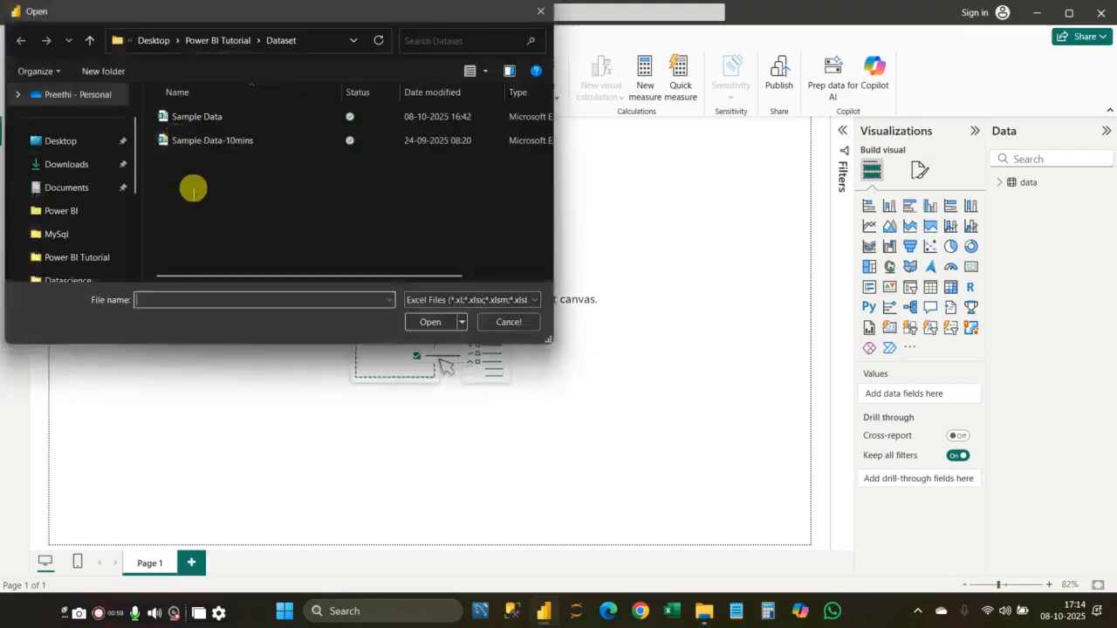
{"action": "left_click", "coordinate": [199, 142]}
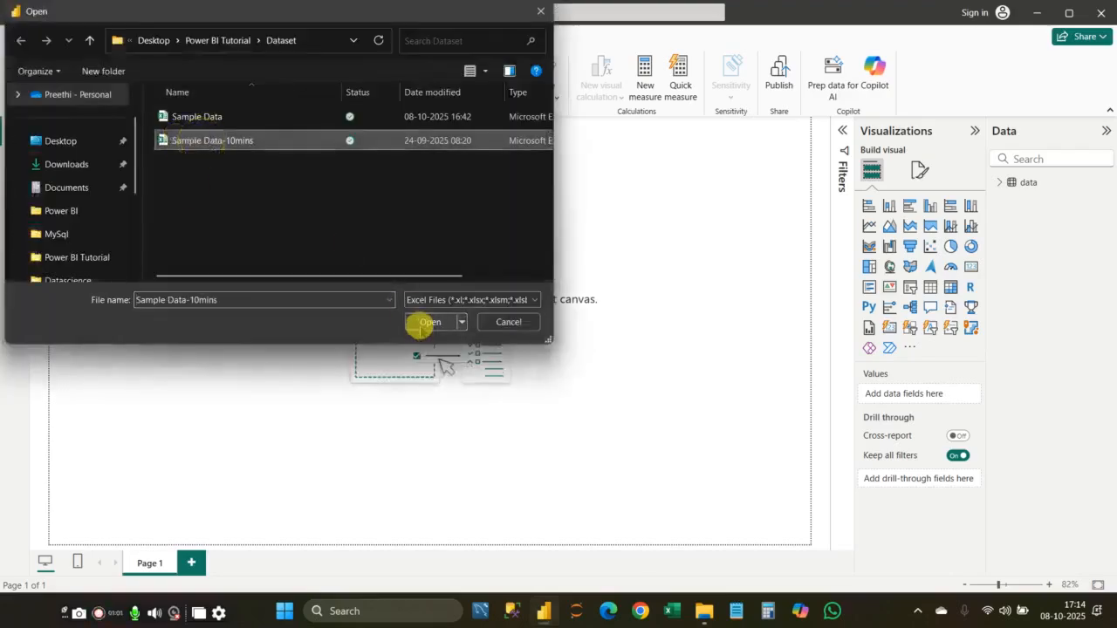
{"action": "left_click", "coordinate": [423, 323]}
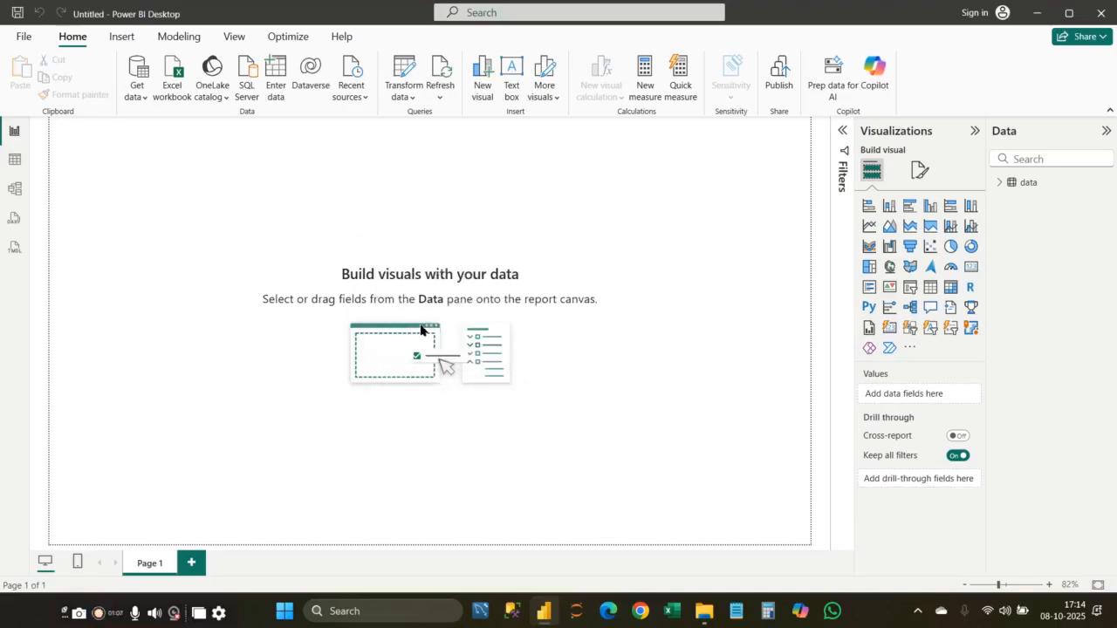
{"action": "left_click", "coordinate": [421, 329]}
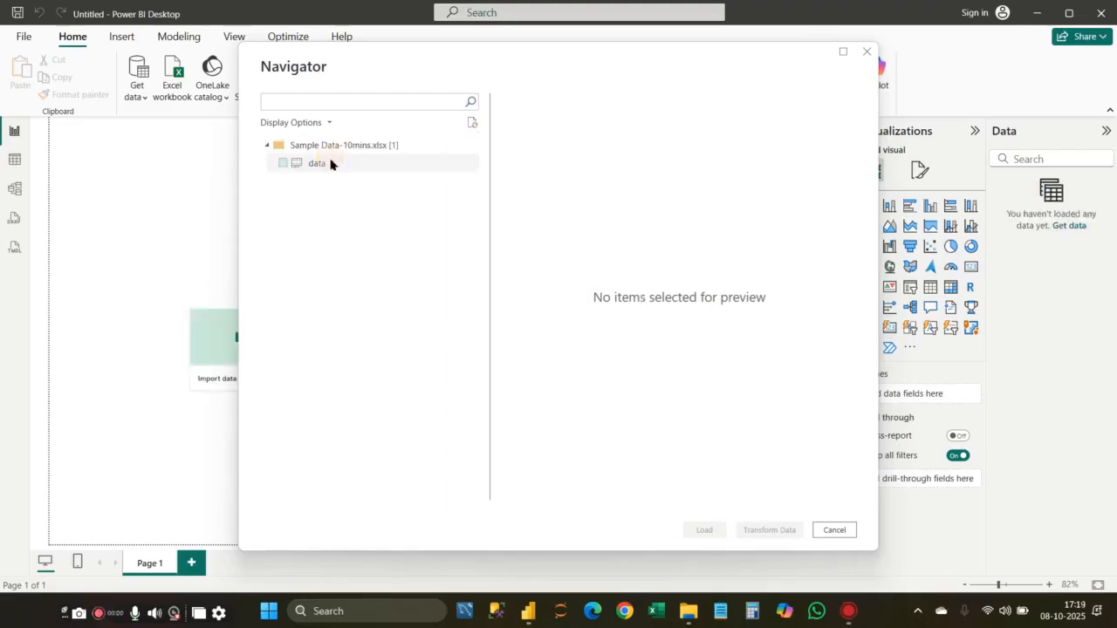
Step: Load the workbook's data sheet into the report and expand the table to show its fields
{"action": "left_click", "coordinate": [282, 164]}
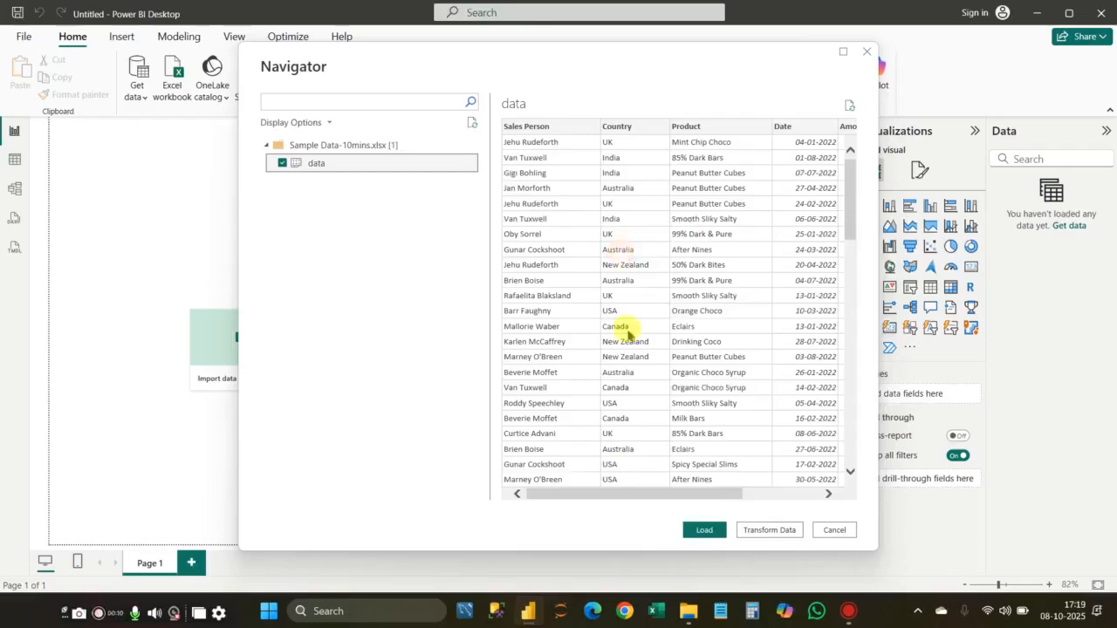
{"action": "left_click", "coordinate": [704, 531]}
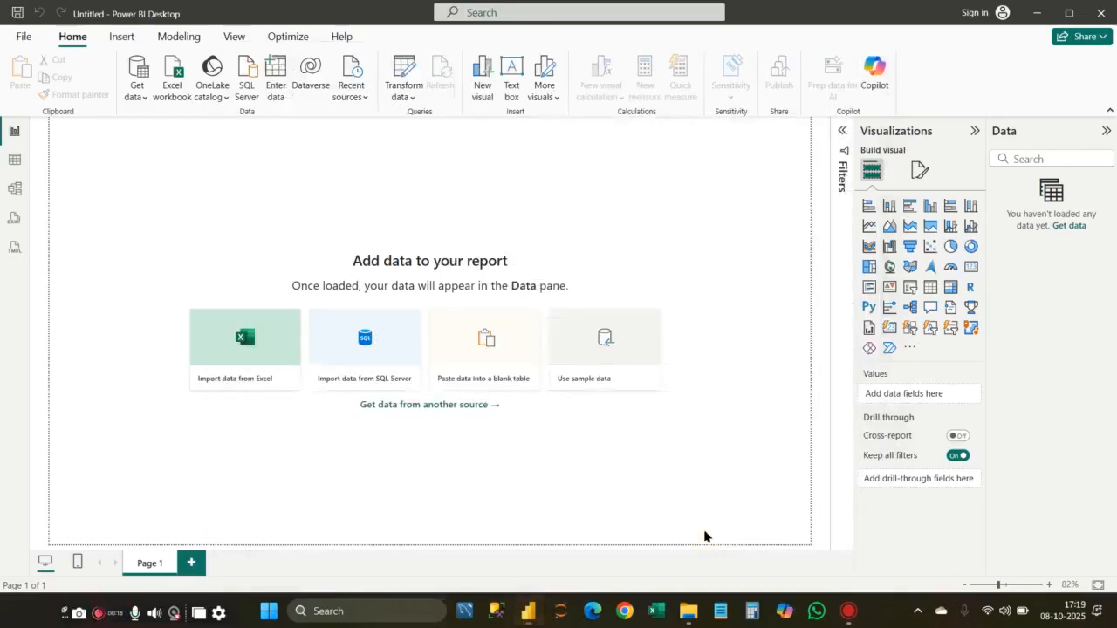
{"action": "left_click", "coordinate": [704, 534]}
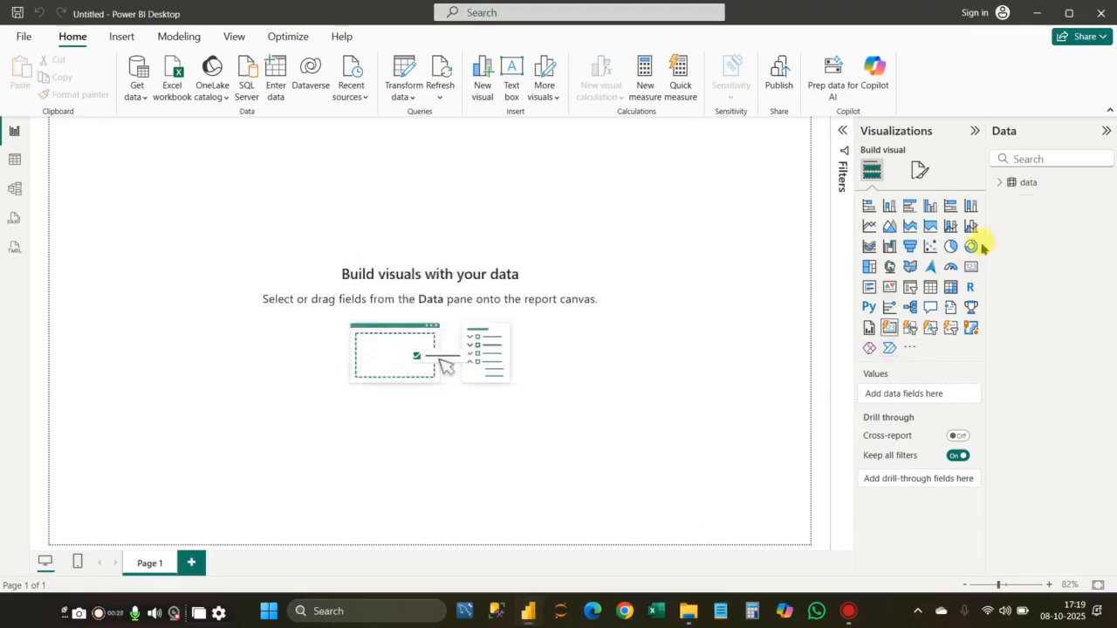
{"action": "left_click", "coordinate": [1001, 183]}
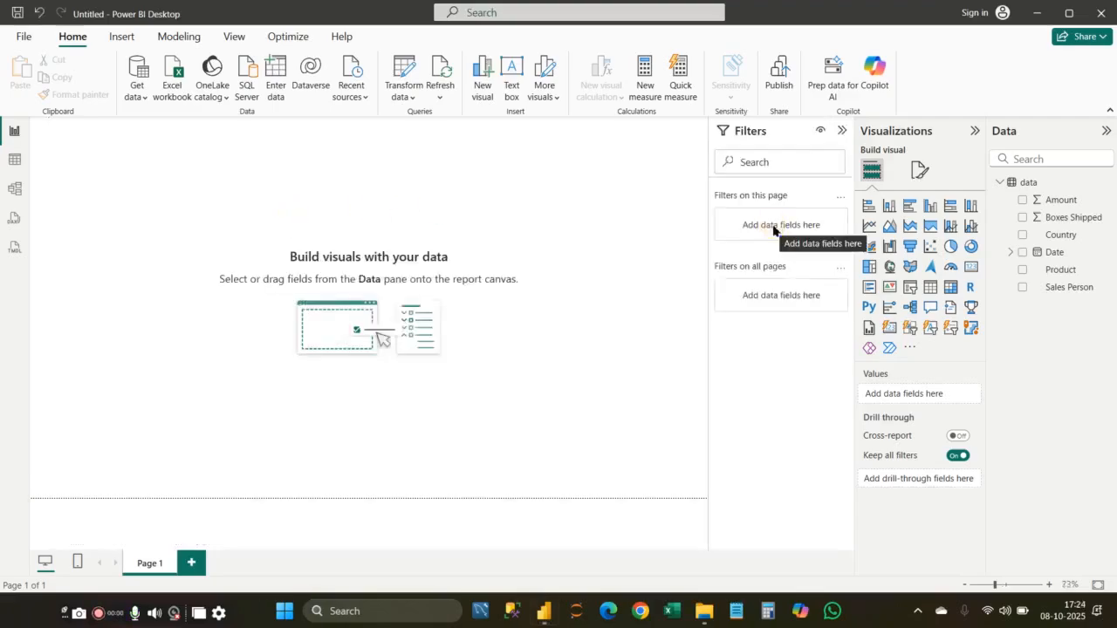
Step: Add an enlarged stacked column chart with Country on the X-axis and the sum of Boxes Shipped on the Y-axis
{"action": "left_click", "coordinate": [889, 206]}
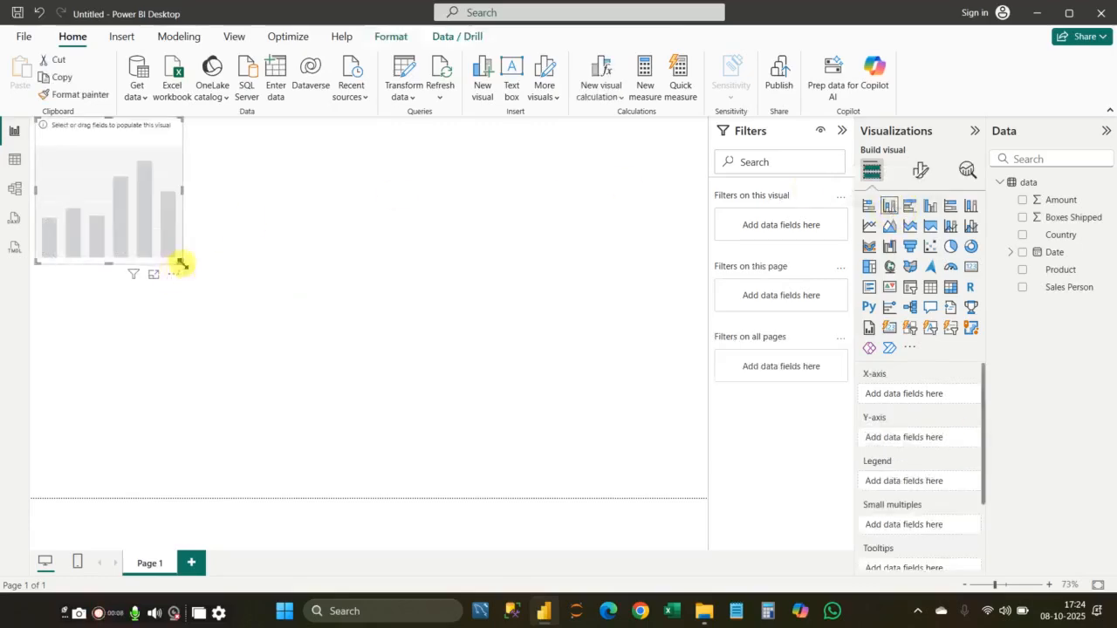
{"action": "left_click_drag", "start_coordinate": [181, 262], "coordinate": [260, 318]}
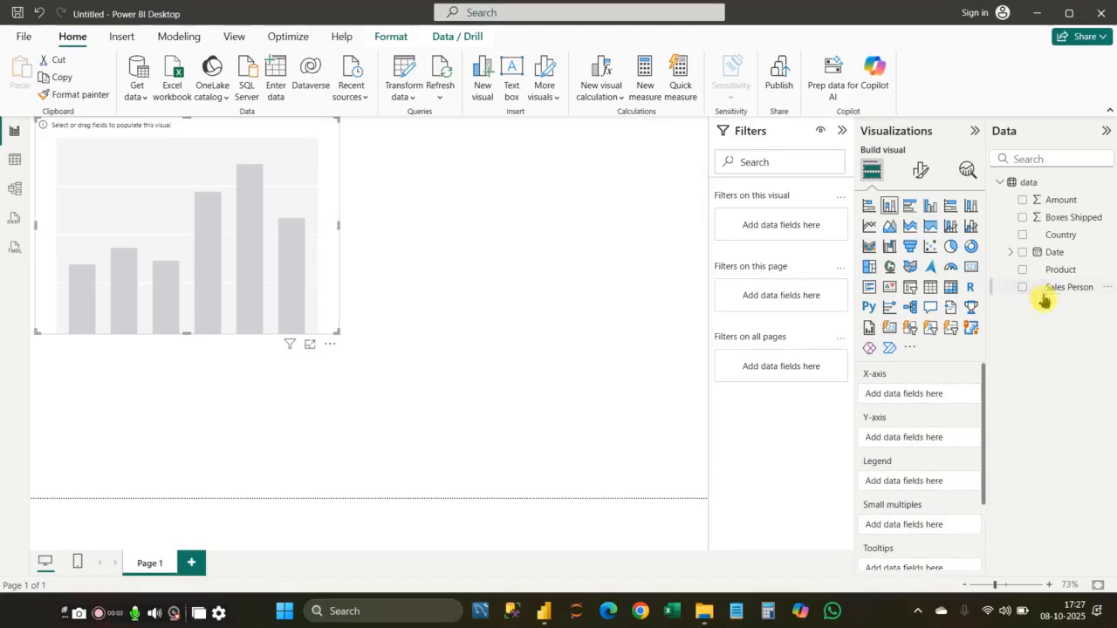
{"action": "left_click", "coordinate": [1022, 235]}
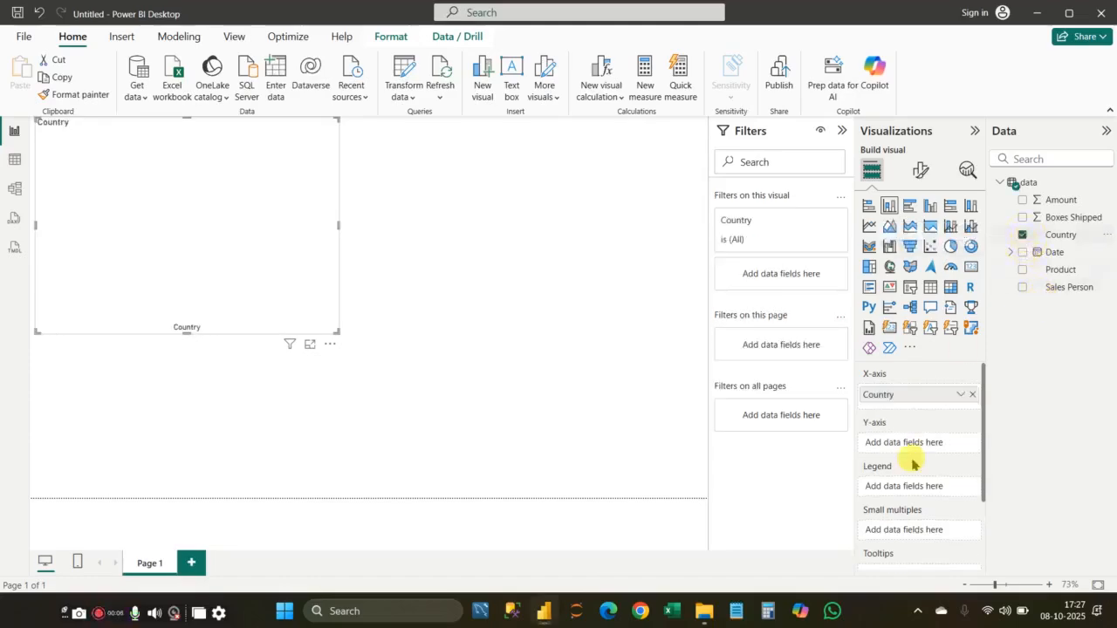
{"action": "left_click", "coordinate": [1023, 217]}
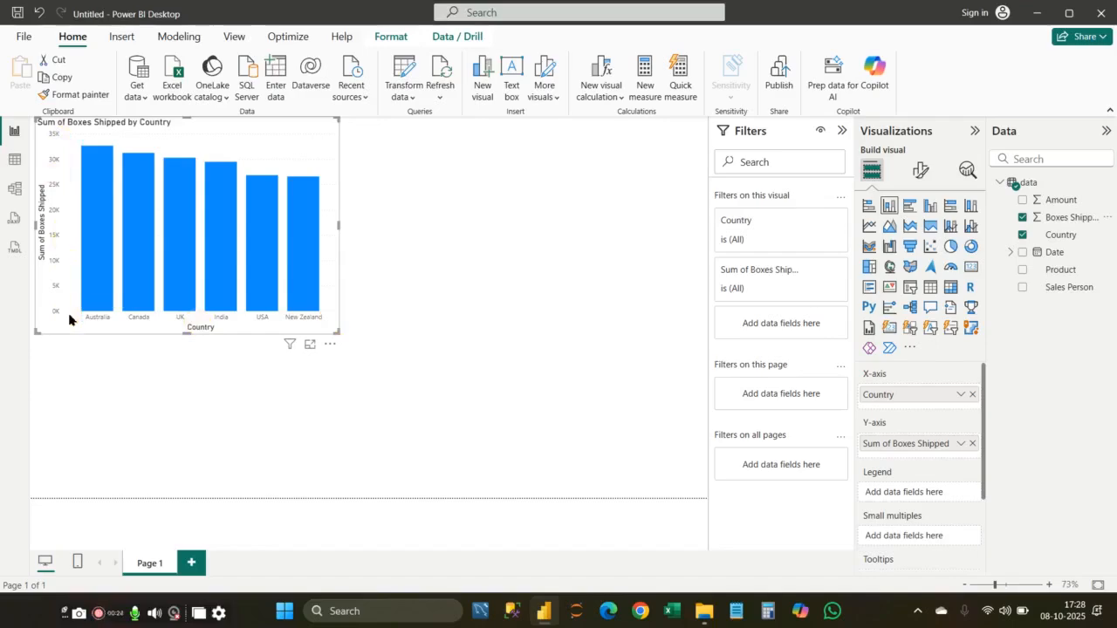
Step: Enlarge the column chart to cover most of the page and check the Boxes Shipped value for Australia
{"action": "left_click", "coordinate": [99, 611]}
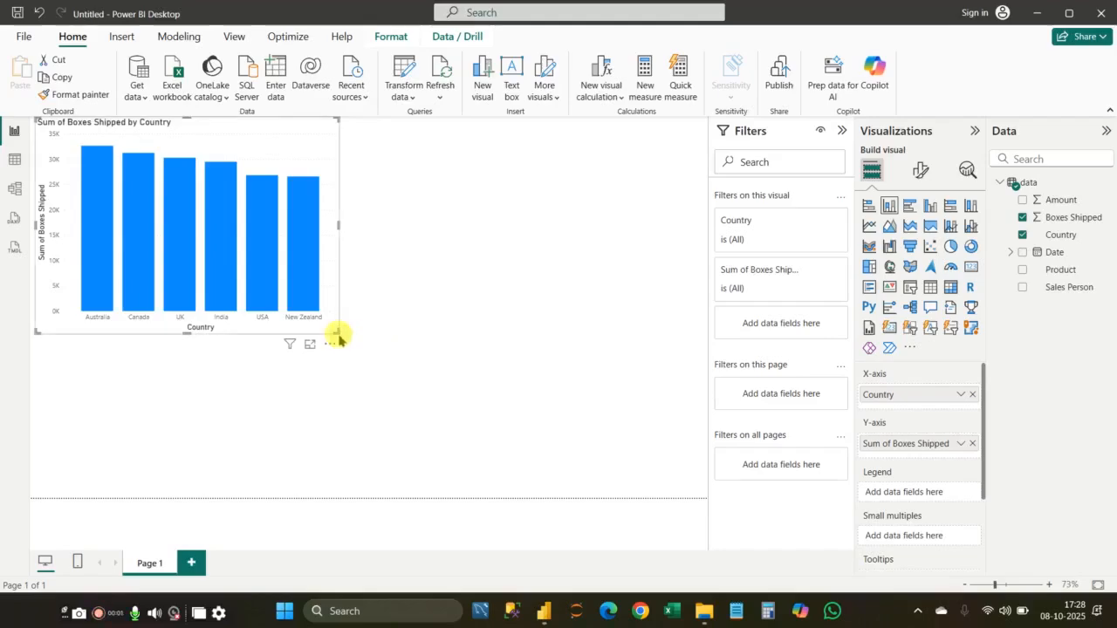
{"action": "left_click_drag", "start_coordinate": [336, 332], "coordinate": [413, 350]}
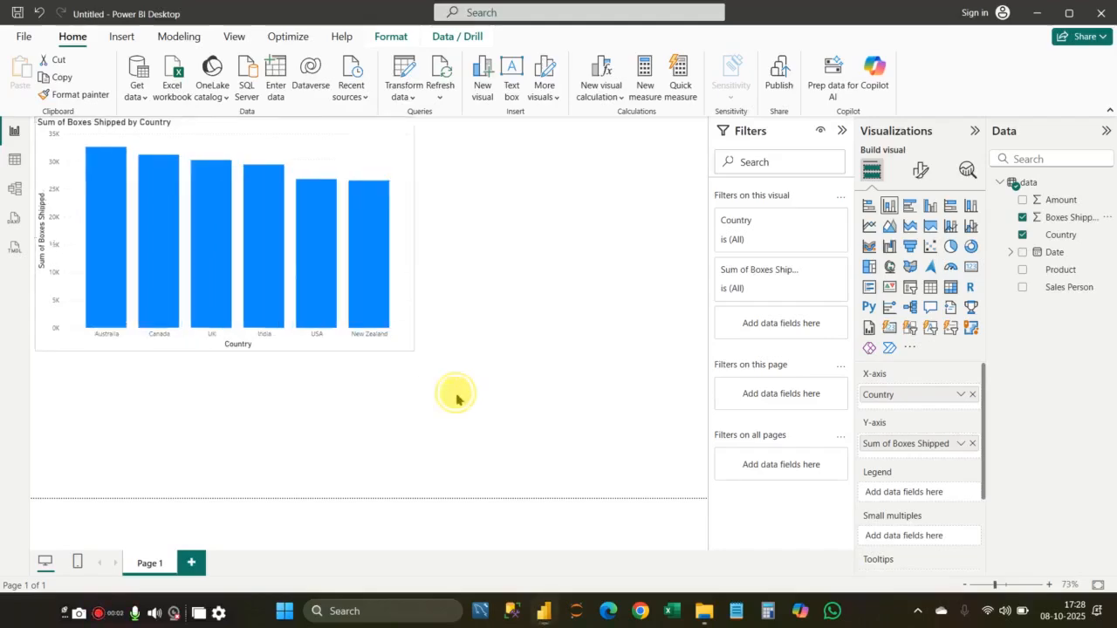
{"action": "left_click_drag", "start_coordinate": [456, 398], "coordinate": [523, 449]}
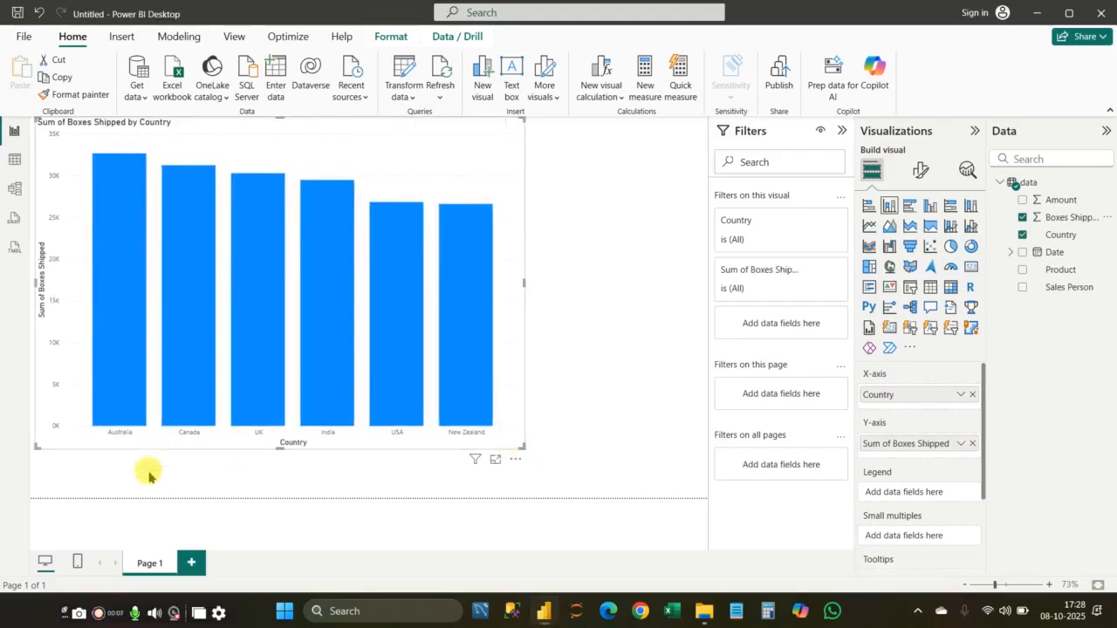
{"action": "mouse_move", "coordinate": [123, 288]}
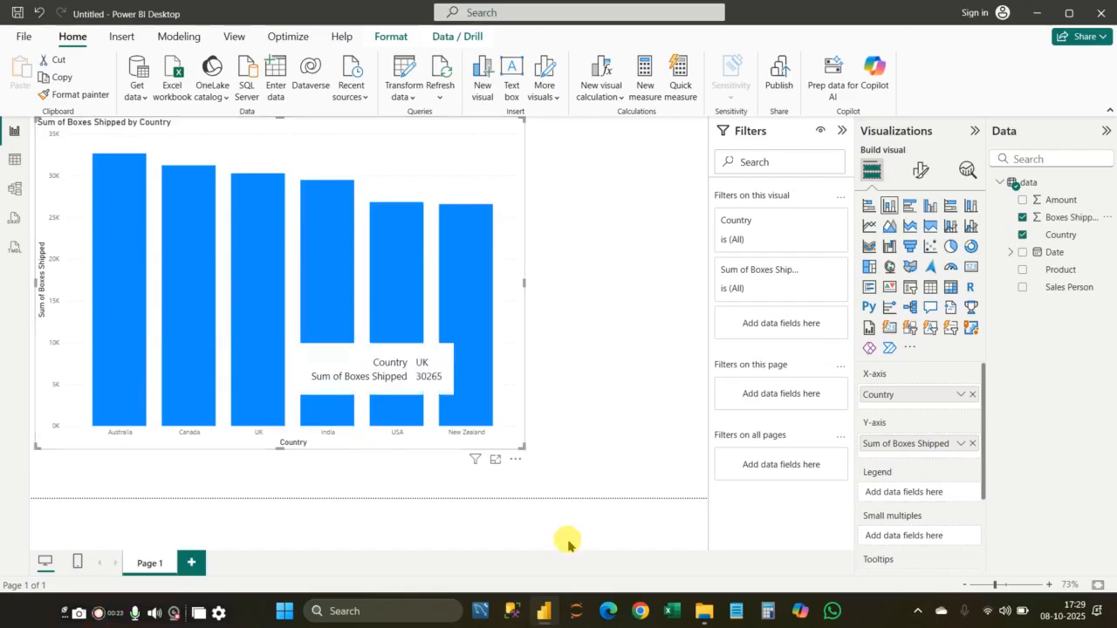
Step: Switch to File Explorer and open the Sample Data-10mins workbook in Excel
{"action": "left_click", "coordinate": [705, 609]}
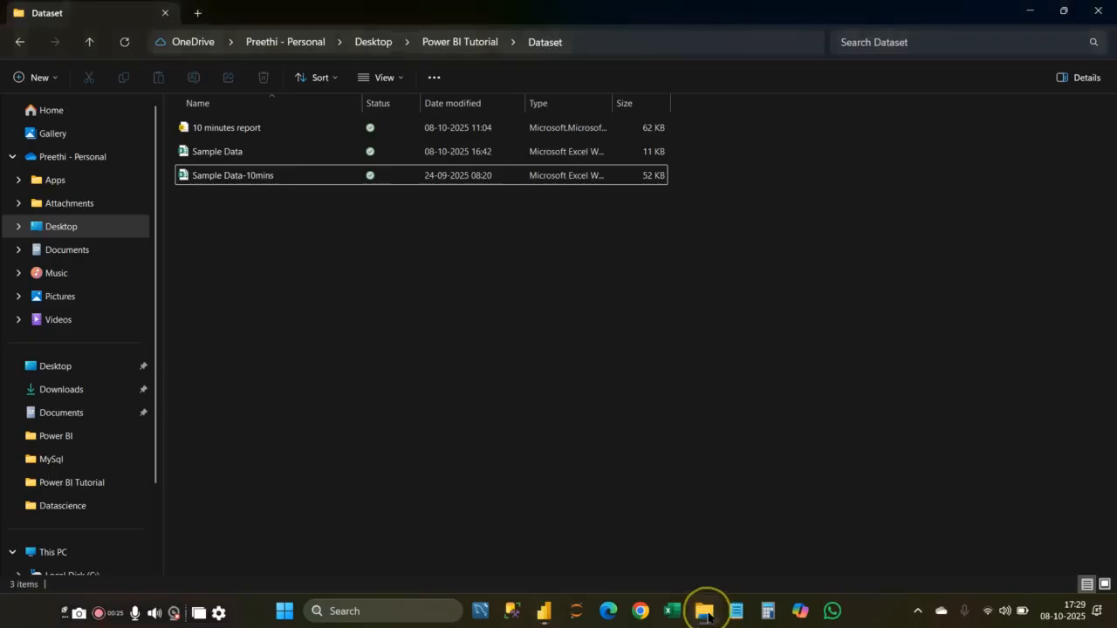
{"action": "left_click", "coordinate": [267, 175]}
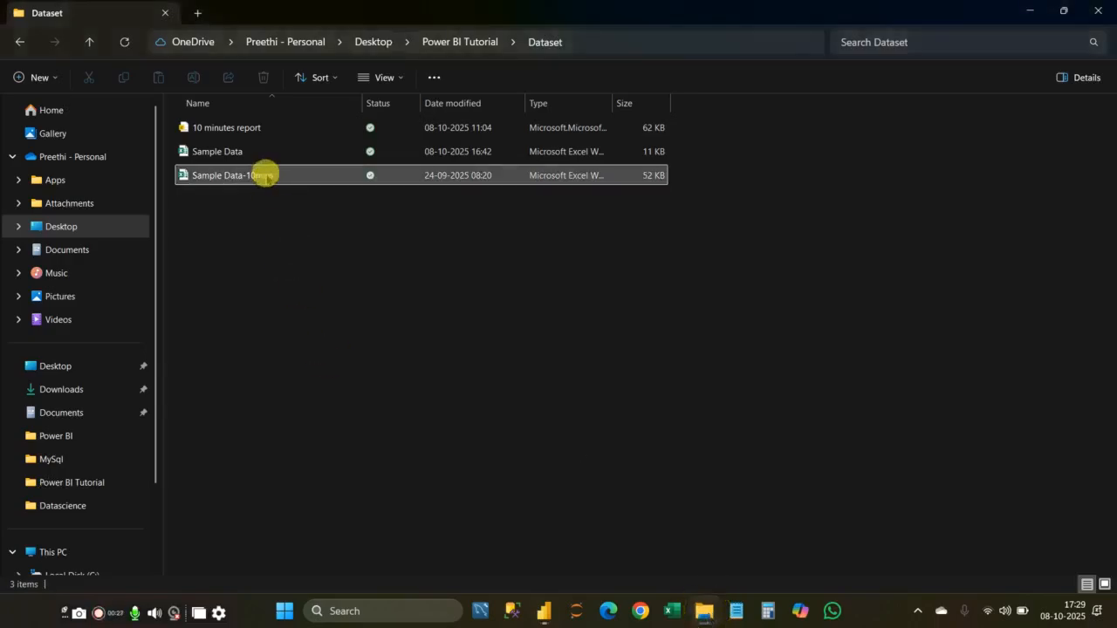
{"action": "left_click", "coordinate": [267, 177]}
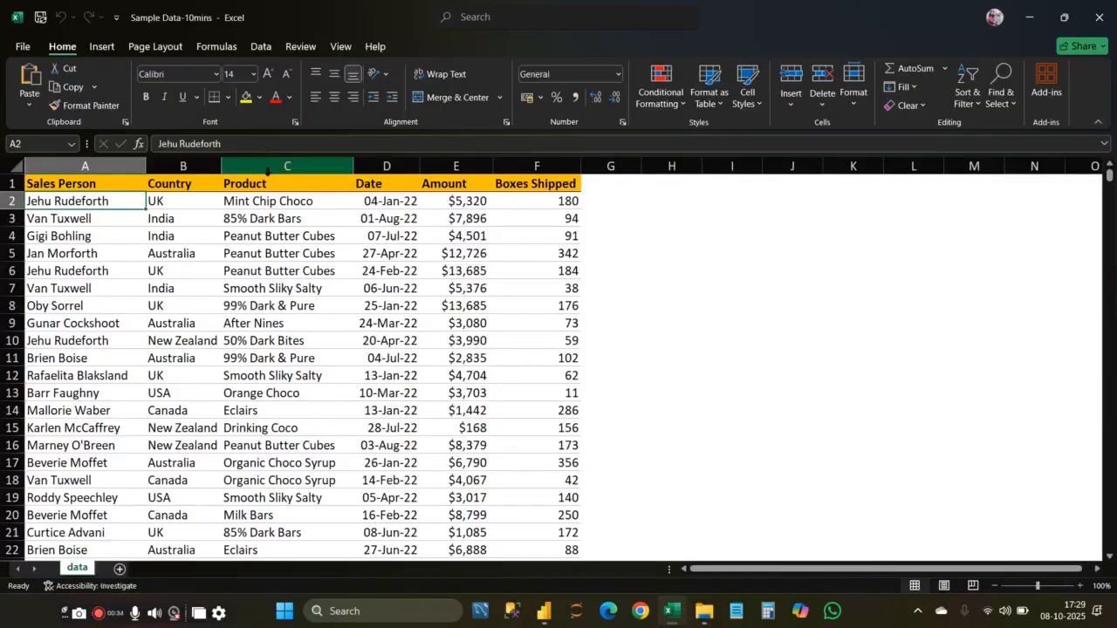
Step: Turn on filters for the entire data sheet and filter the Country column to show only Australia
{"action": "left_click", "coordinate": [14, 163]}
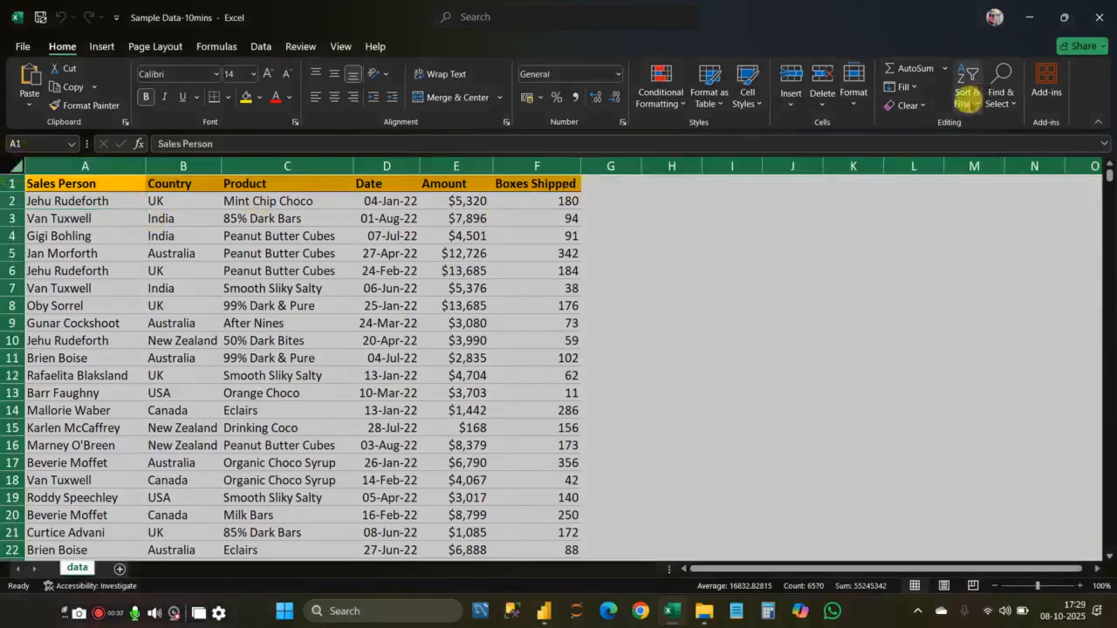
{"action": "left_click", "coordinate": [968, 102]}
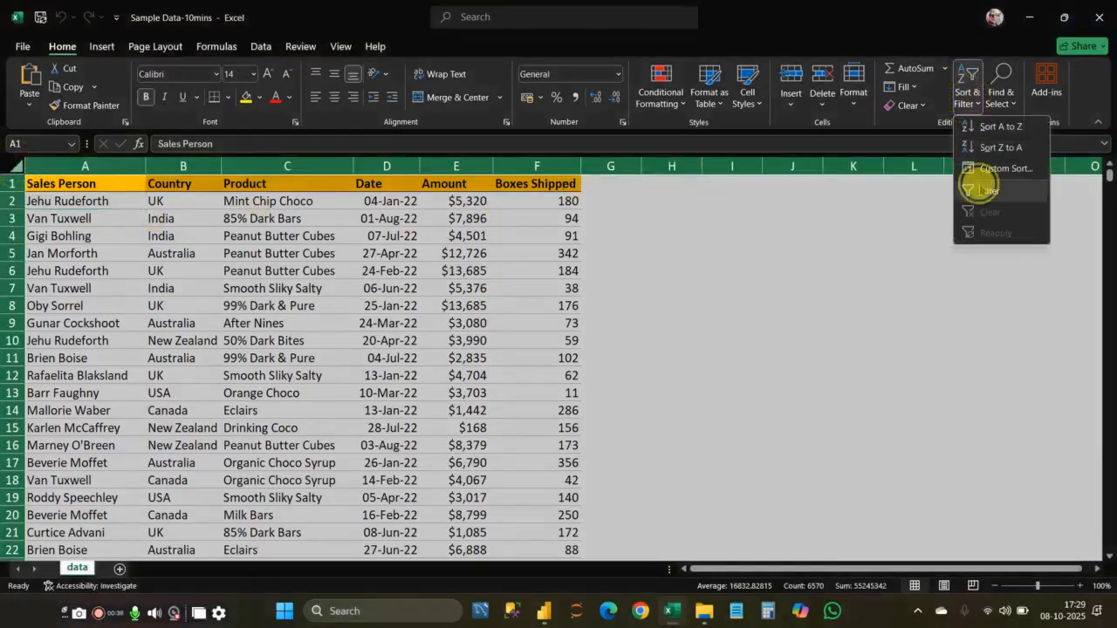
{"action": "left_click", "coordinate": [979, 185]}
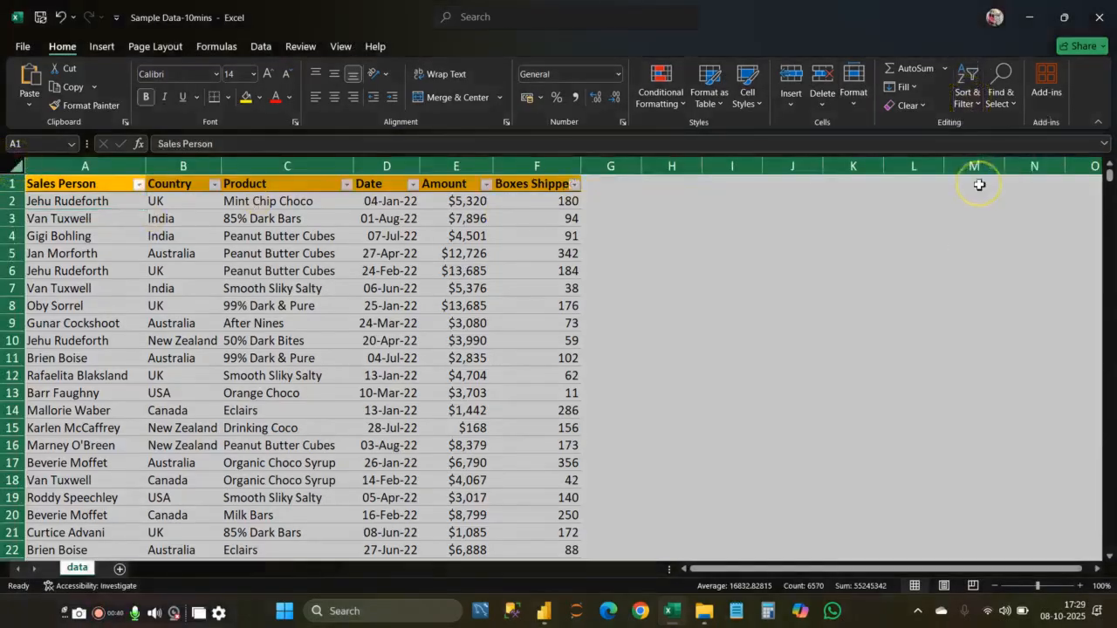
{"action": "left_click", "coordinate": [215, 185]}
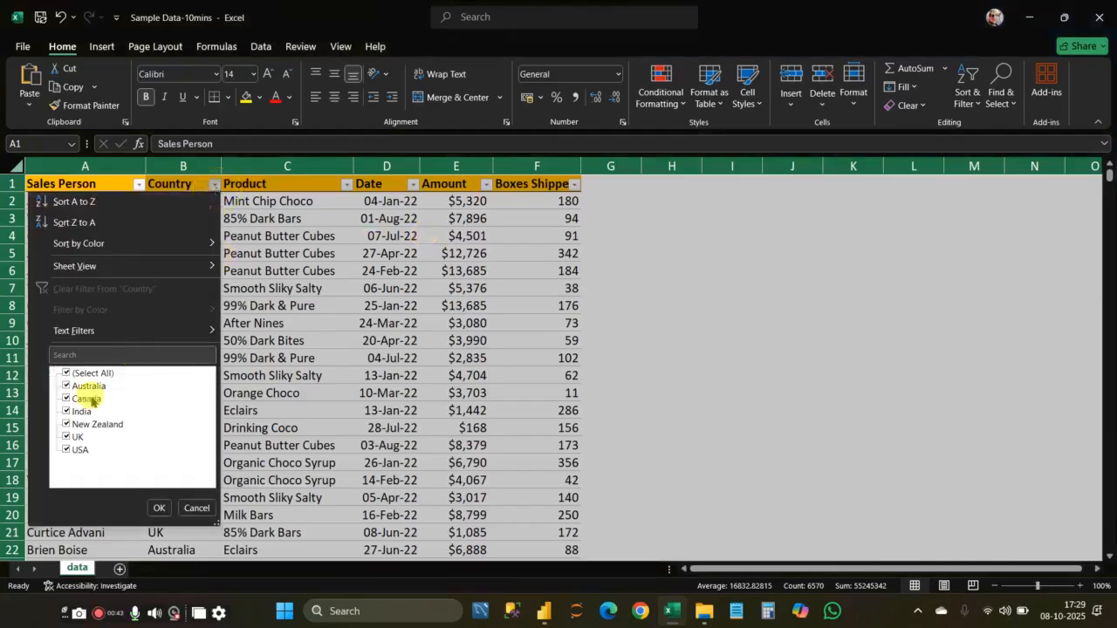
{"action": "left_click", "coordinate": [66, 373]}
{"action": "left_click", "coordinate": [66, 386]}
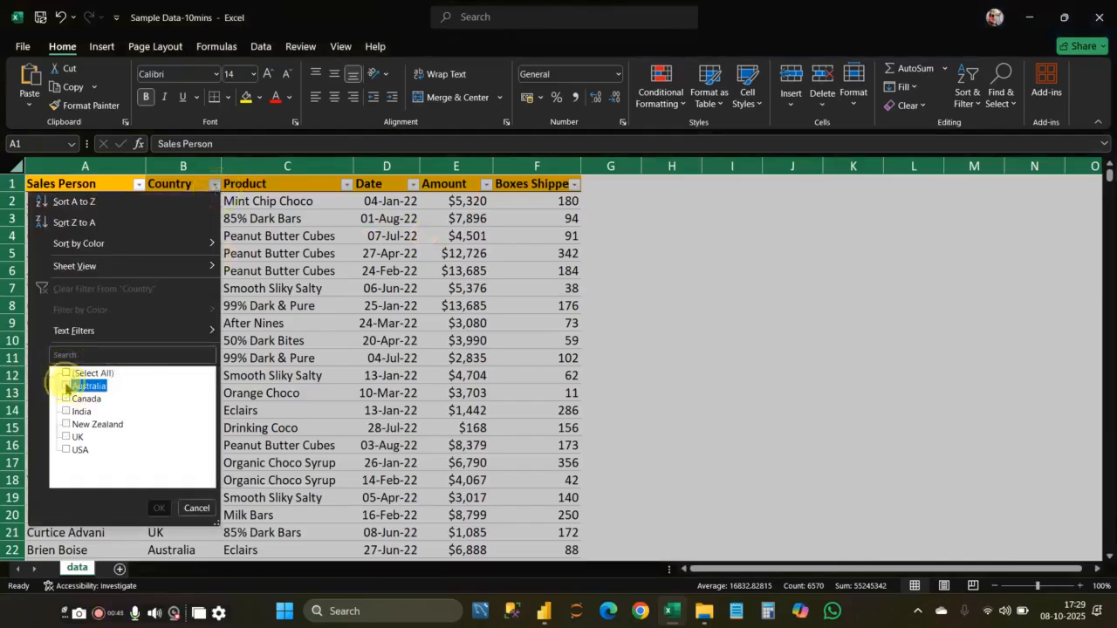
{"action": "left_click", "coordinate": [157, 508]}
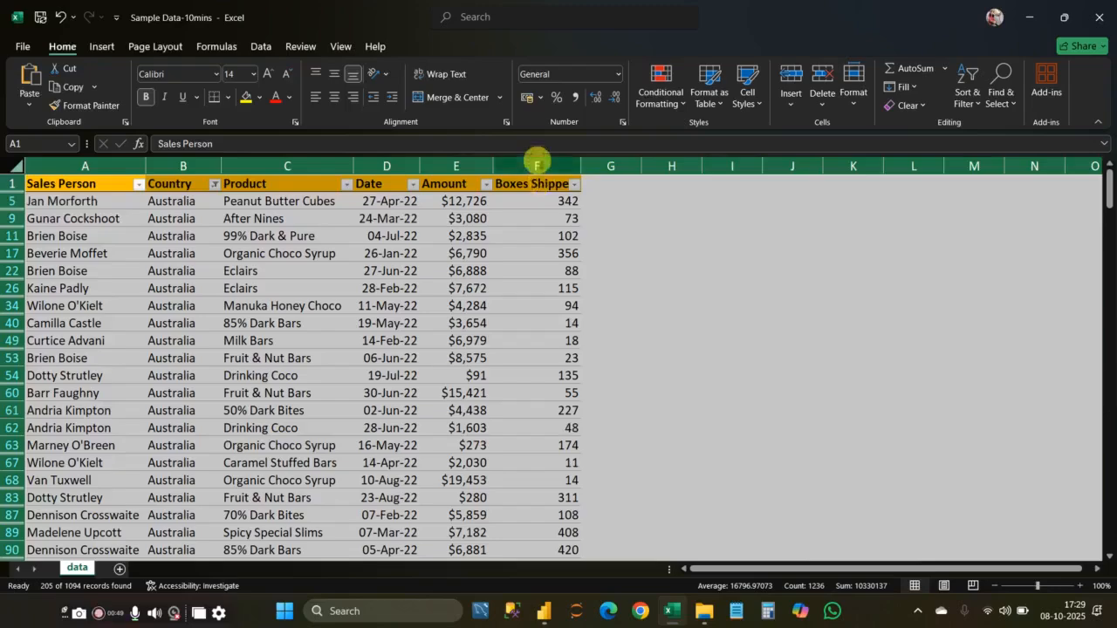
Step: Check the filtered Boxes Shipped column's sum, and compare it with the Australia bar in Power BI Desktop
{"action": "left_click", "coordinate": [536, 166]}
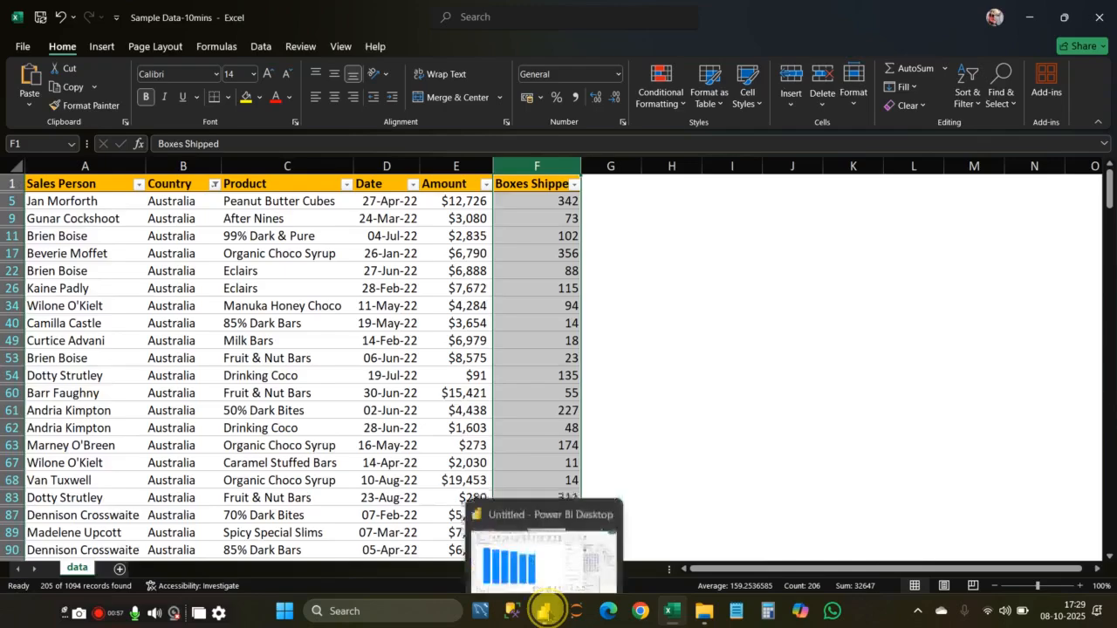
{"action": "left_click", "coordinate": [544, 609]}
{"action": "mouse_move", "coordinate": [119, 269]}
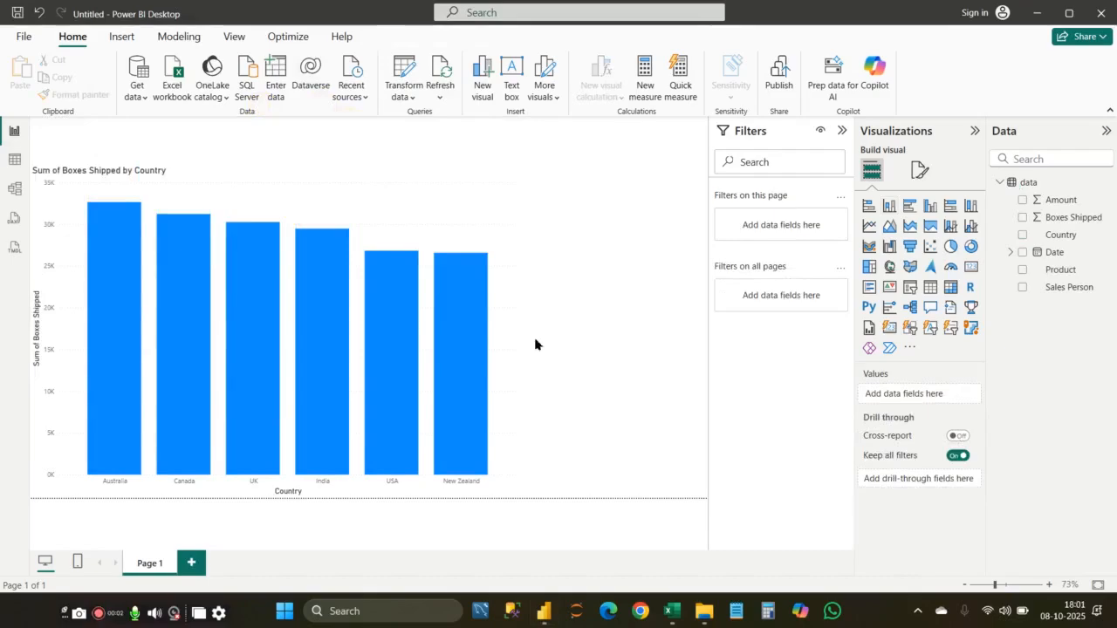
Step: Add a second report page with a stacked bar chart, enlarged and moved down to the page's lower edge
{"action": "left_click", "coordinate": [191, 565]}
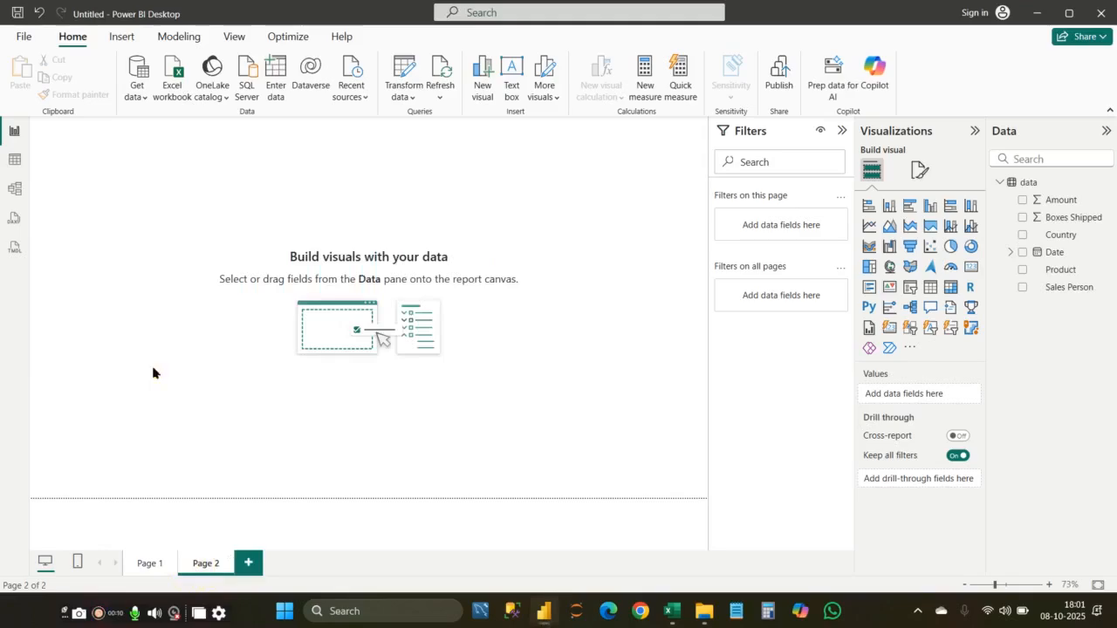
{"action": "left_click", "coordinate": [868, 206]}
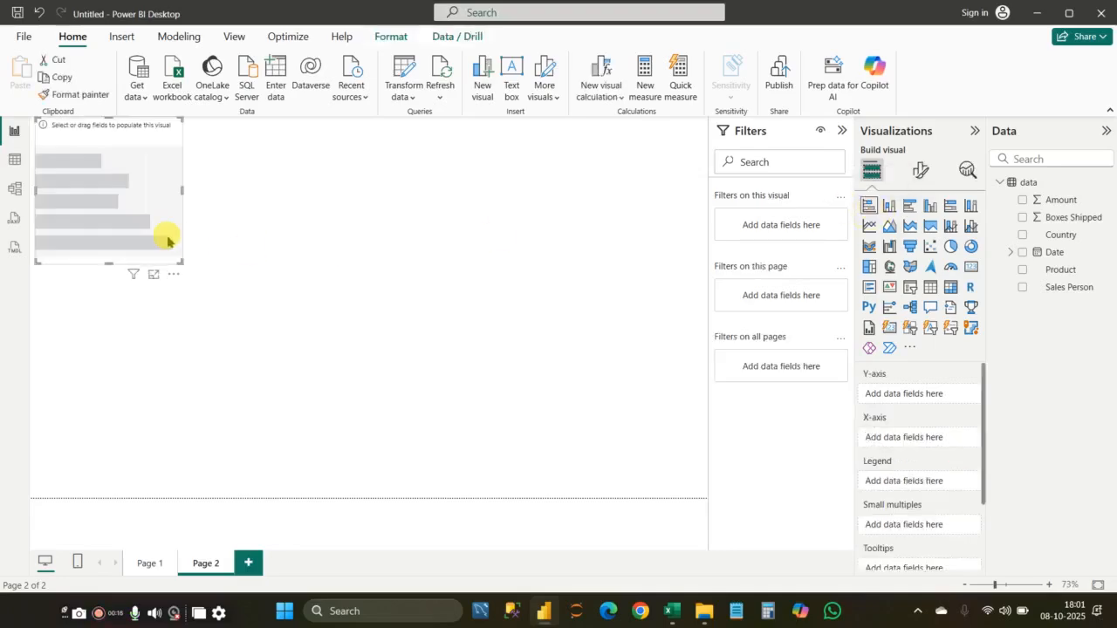
{"action": "left_click_drag", "start_coordinate": [182, 260], "coordinate": [391, 446]}
{"action": "left_click_drag", "start_coordinate": [306, 238], "coordinate": [294, 301]}
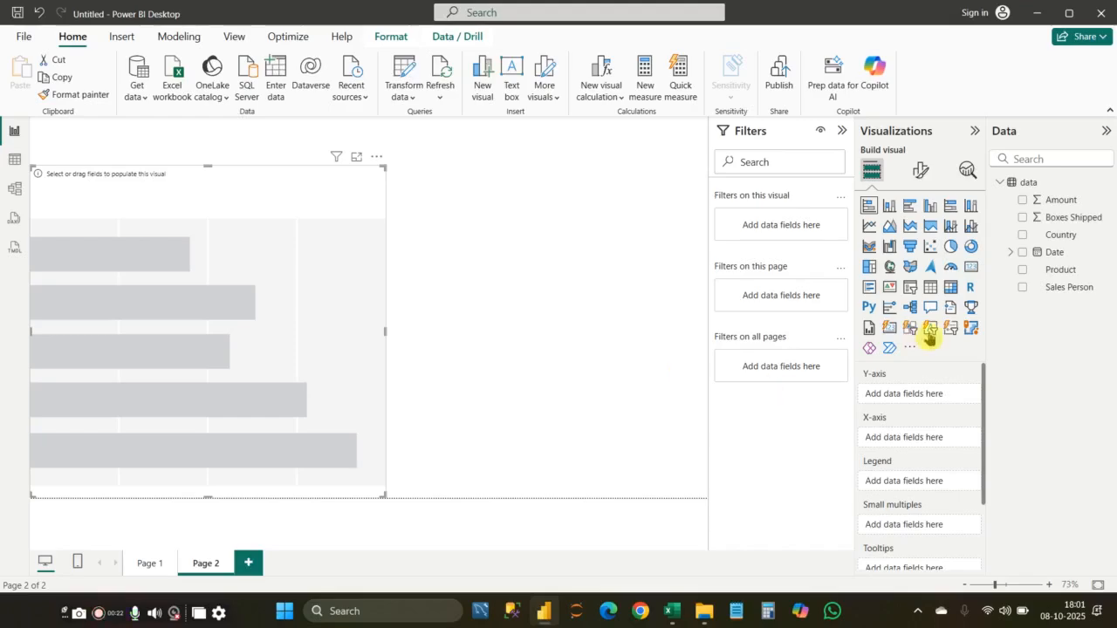
Step: Plot the sum of Boxes Shipped by Product in a bar chart widened across the page, and inspect the 50% Dark Bites bar
{"action": "left_click", "coordinate": [1023, 218]}
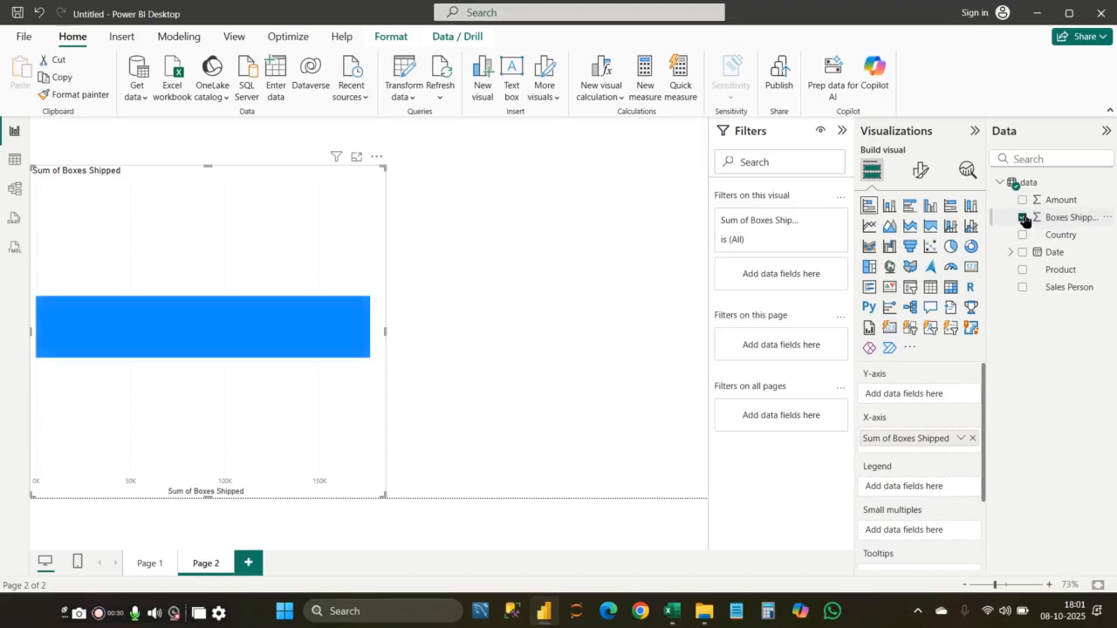
{"action": "left_click", "coordinate": [1024, 271]}
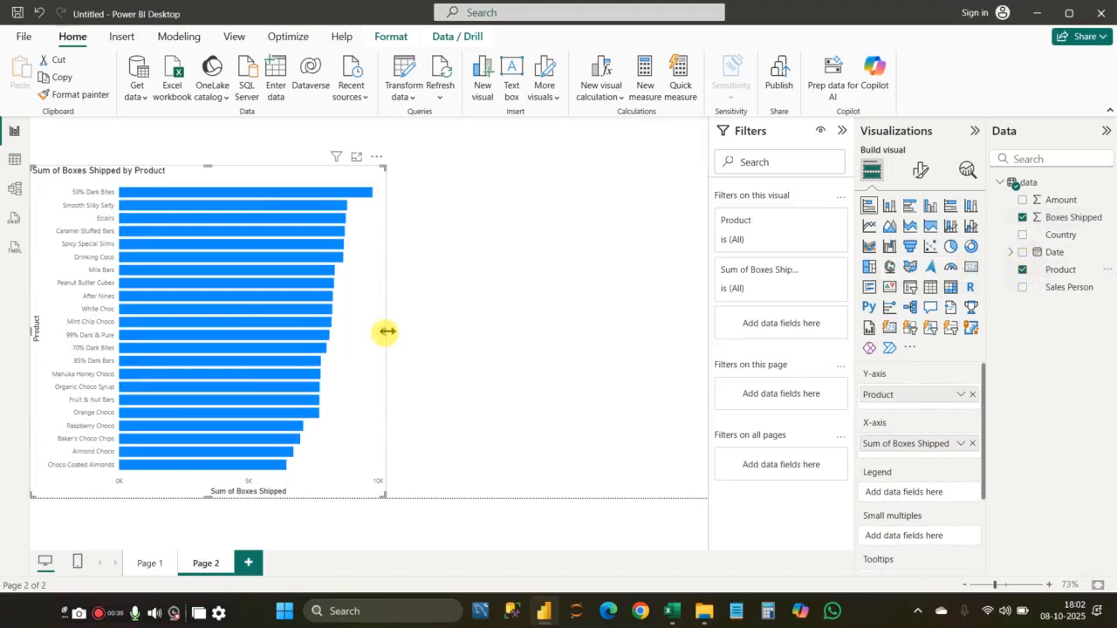
{"action": "left_click_drag", "start_coordinate": [381, 326], "coordinate": [681, 390]}
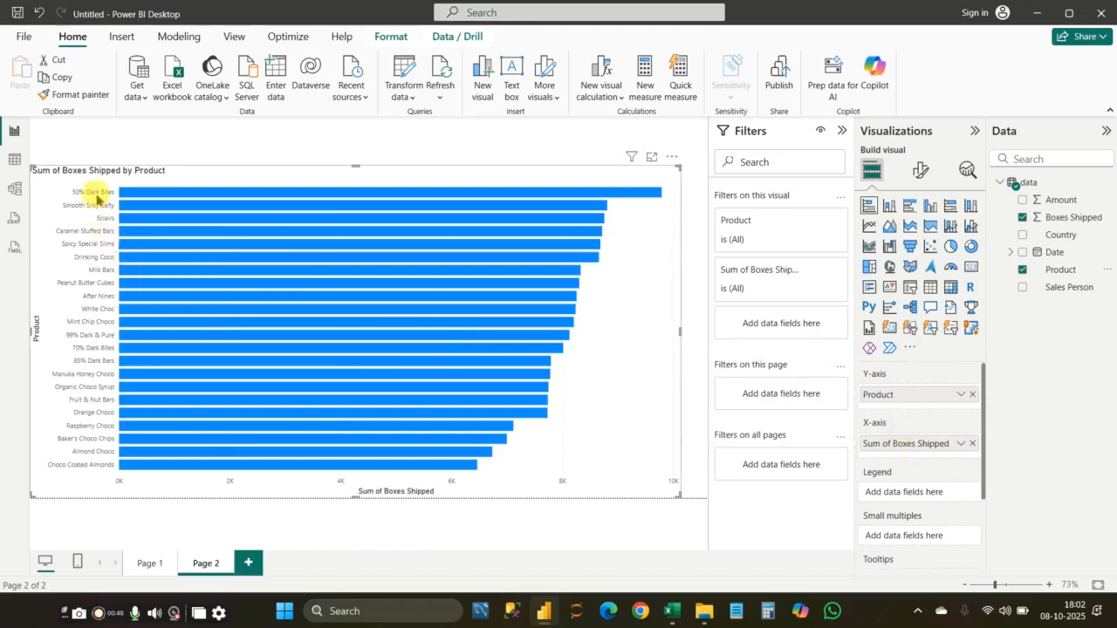
{"action": "mouse_move", "coordinate": [133, 196]}
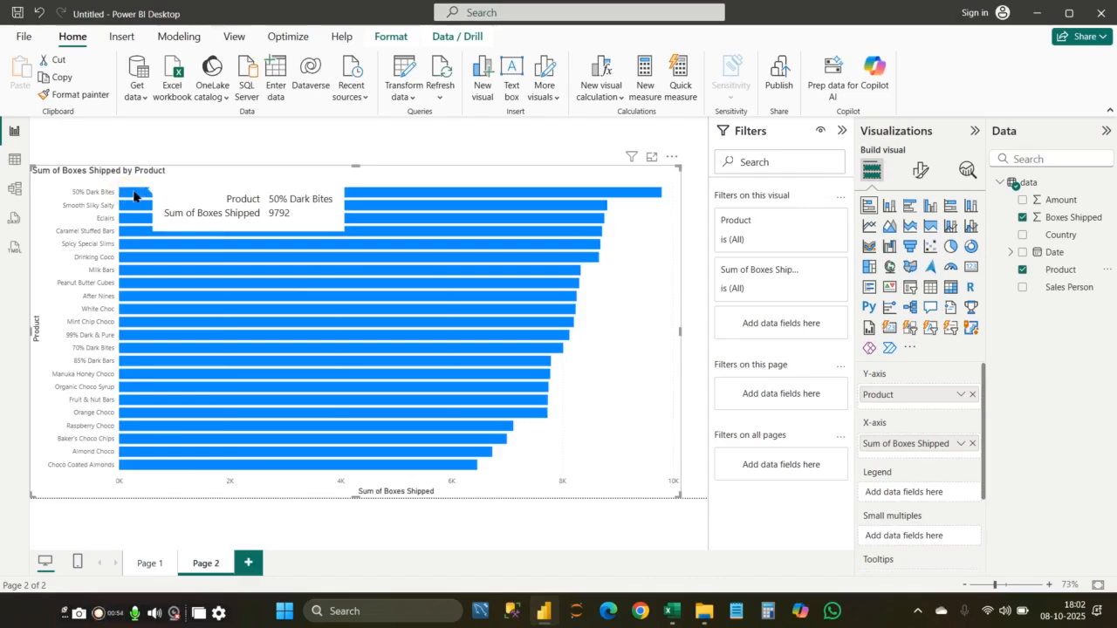
{"action": "left_click", "coordinate": [140, 198]}
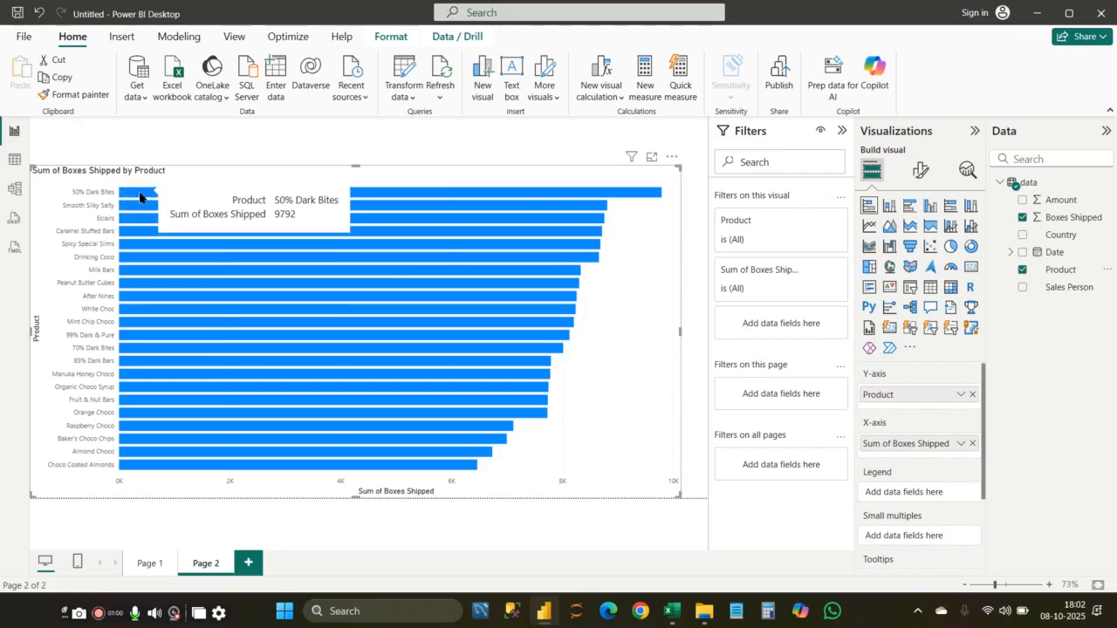
Step: Inspect the boxes shipped for the product bars below 50% Dark Bites, including Smooth Silky Salty, Eclairs and Drinking Coco
{"action": "left_click", "coordinate": [140, 206]}
{"action": "mouse_move", "coordinate": [140, 206]}
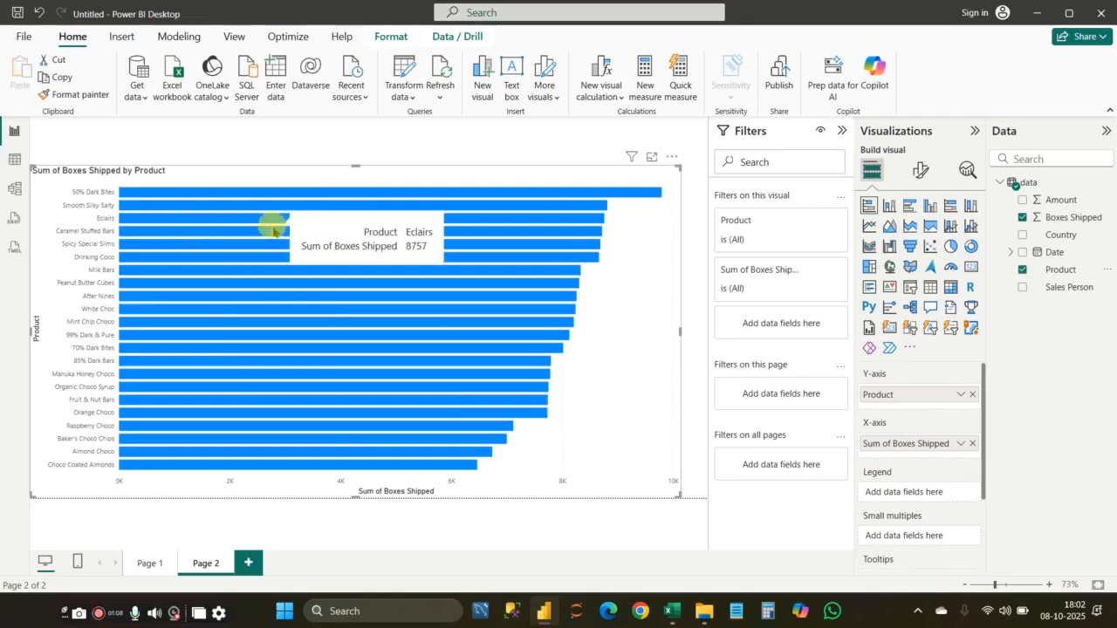
{"action": "left_click", "coordinate": [303, 253]}
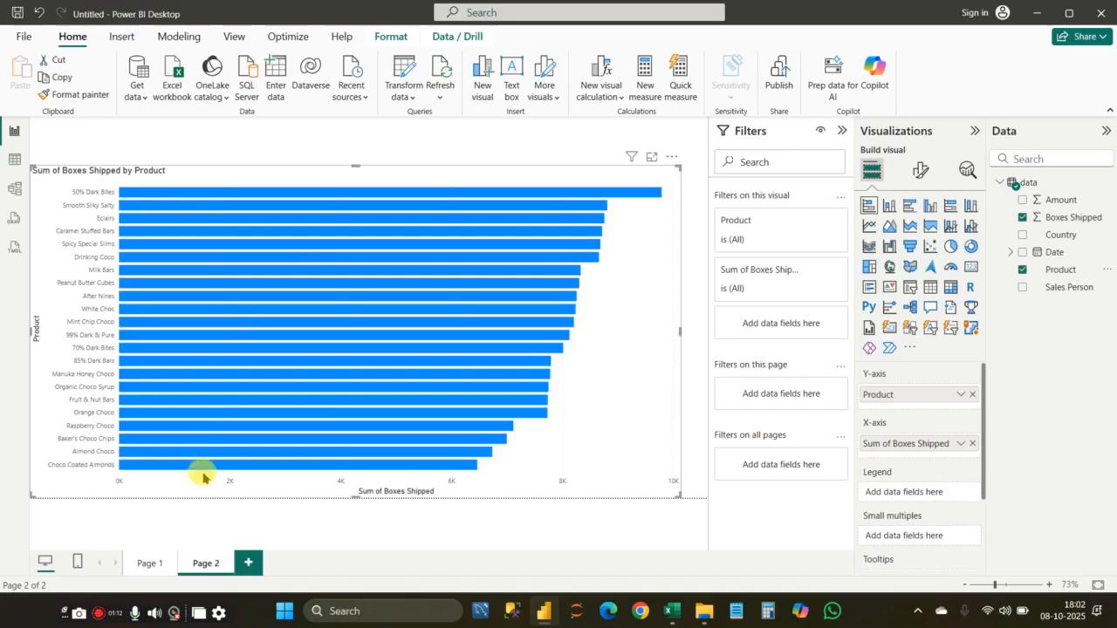
Step: Add a third report page with a line chart, enlarged and moved down to the page's lower edge
{"action": "left_click", "coordinate": [248, 564]}
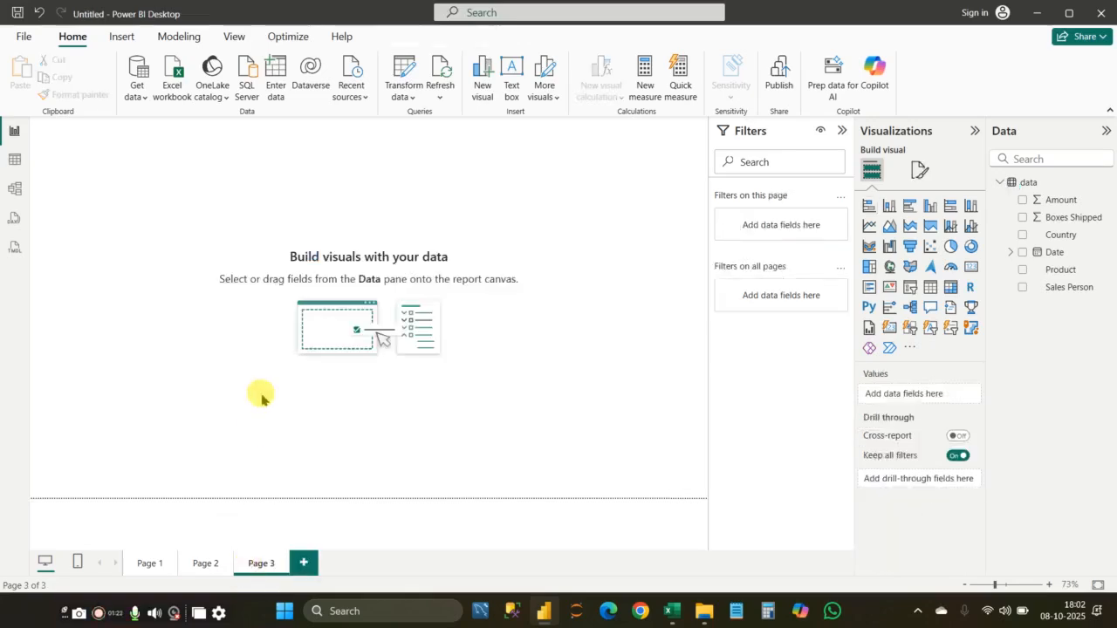
{"action": "left_click", "coordinate": [871, 227]}
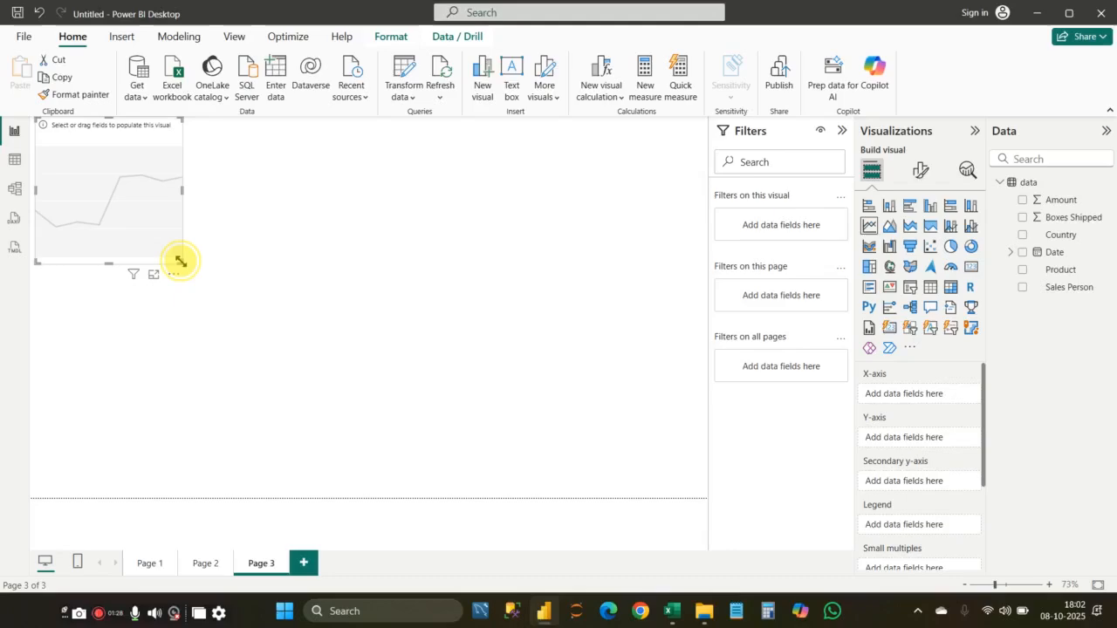
{"action": "left_click_drag", "start_coordinate": [180, 260], "coordinate": [397, 440]}
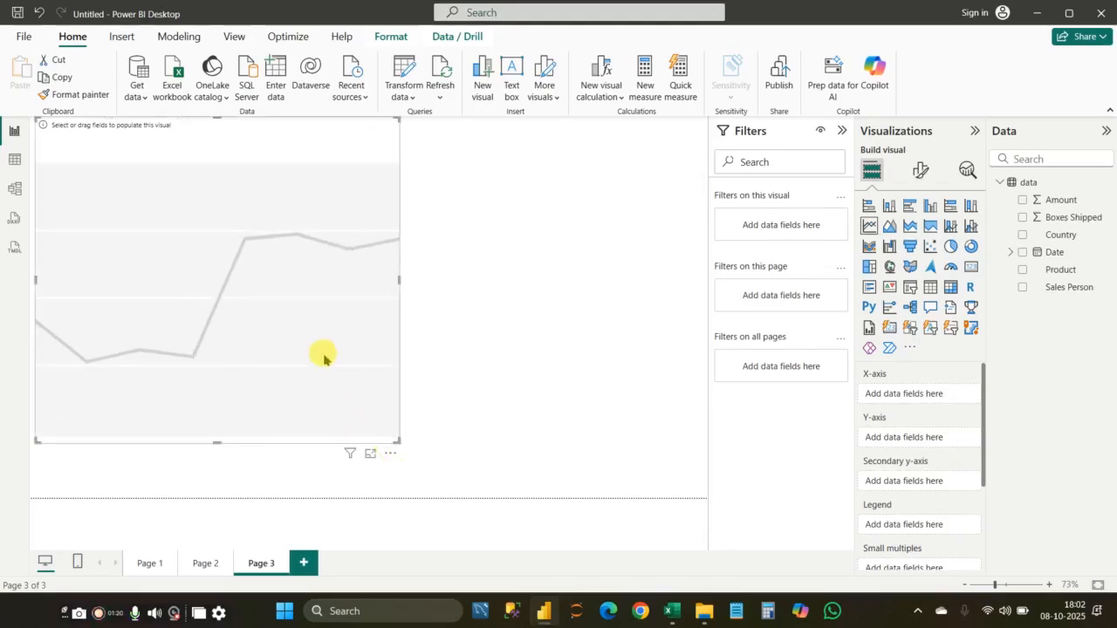
{"action": "left_click_drag", "start_coordinate": [322, 358], "coordinate": [310, 419]}
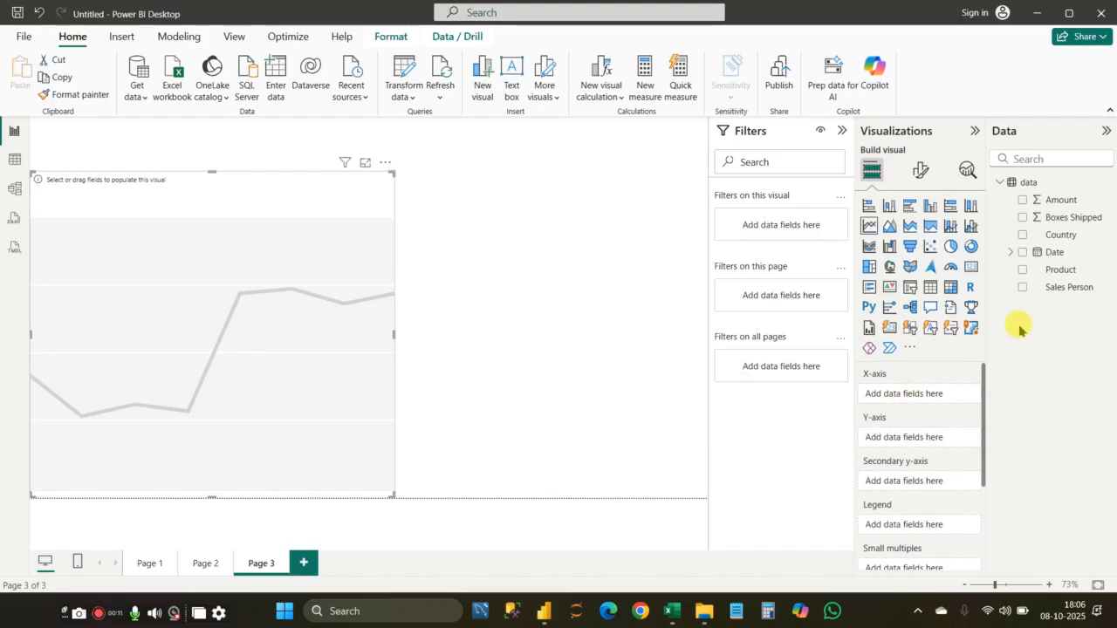
Step: Plot the sum of Amount by Date in the line chart, keeping only the Month level of the date hierarchy, and widen the chart
{"action": "left_click", "coordinate": [1022, 200]}
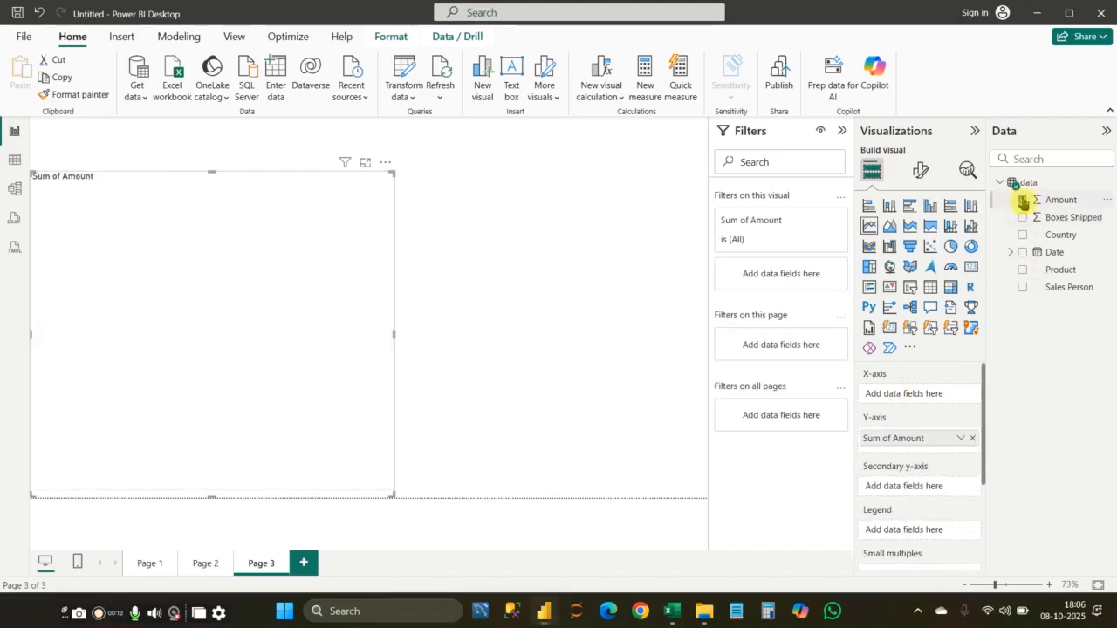
{"action": "left_click", "coordinate": [1023, 253]}
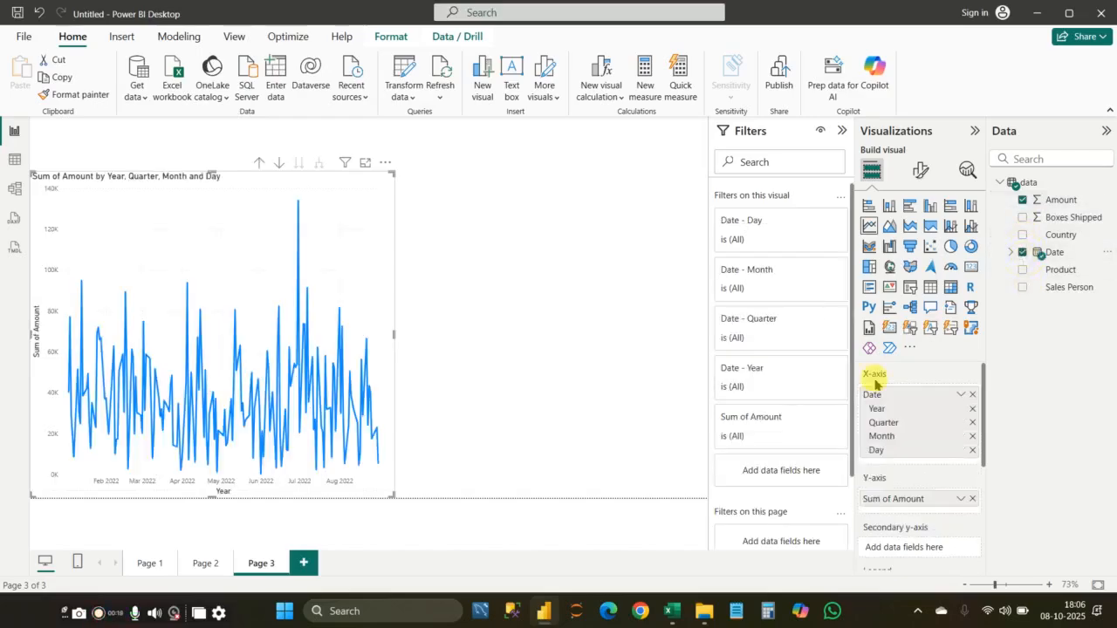
{"action": "left_click", "coordinate": [974, 409]}
{"action": "left_click", "coordinate": [973, 409]}
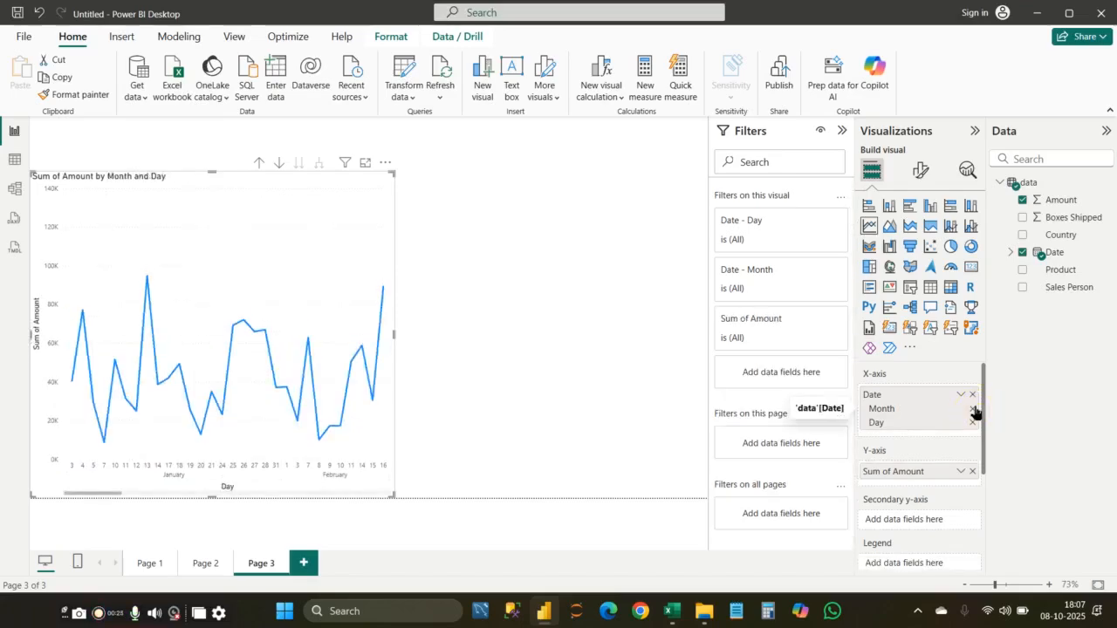
{"action": "left_click", "coordinate": [973, 423]}
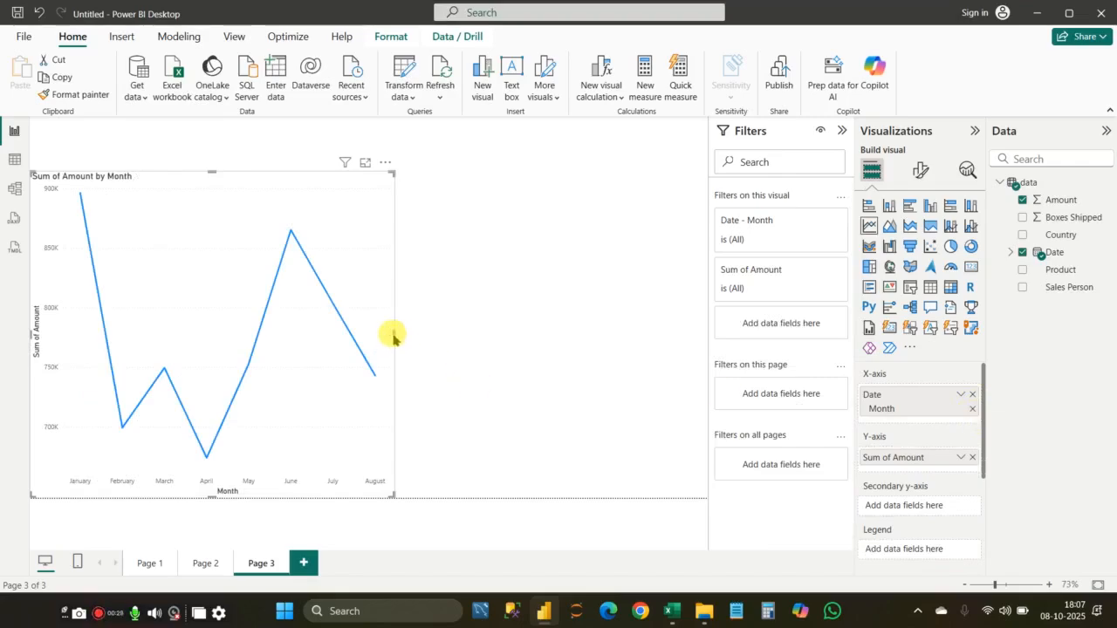
{"action": "left_click_drag", "start_coordinate": [395, 334], "coordinate": [473, 352]}
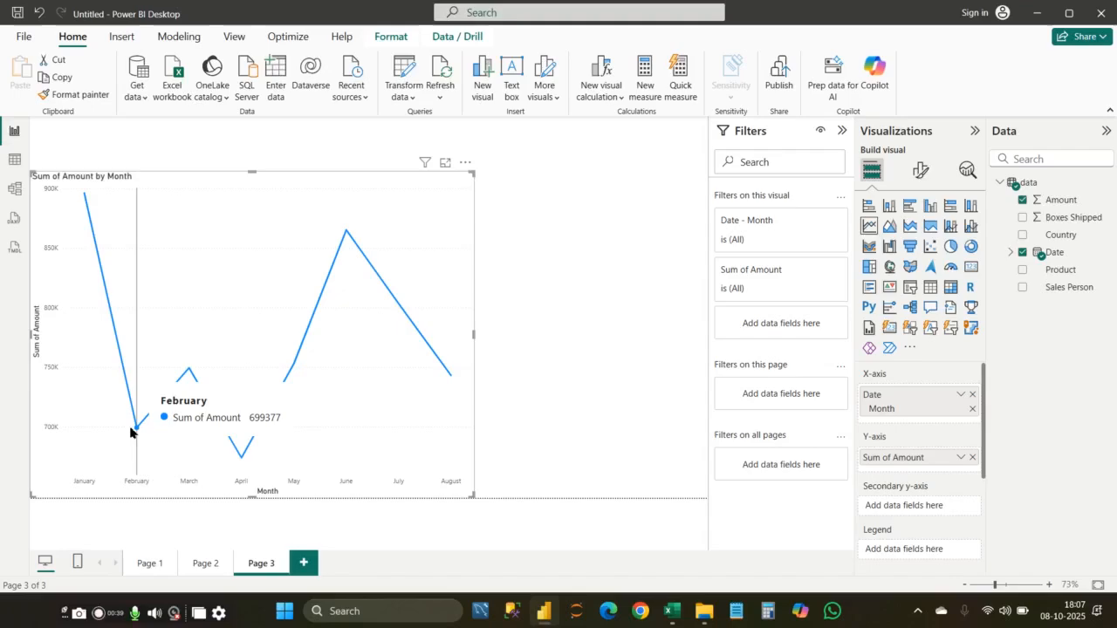
Step: Inspect the sum of Amount on the monthly line chart at the April, June and August points
{"action": "left_click", "coordinate": [238, 454]}
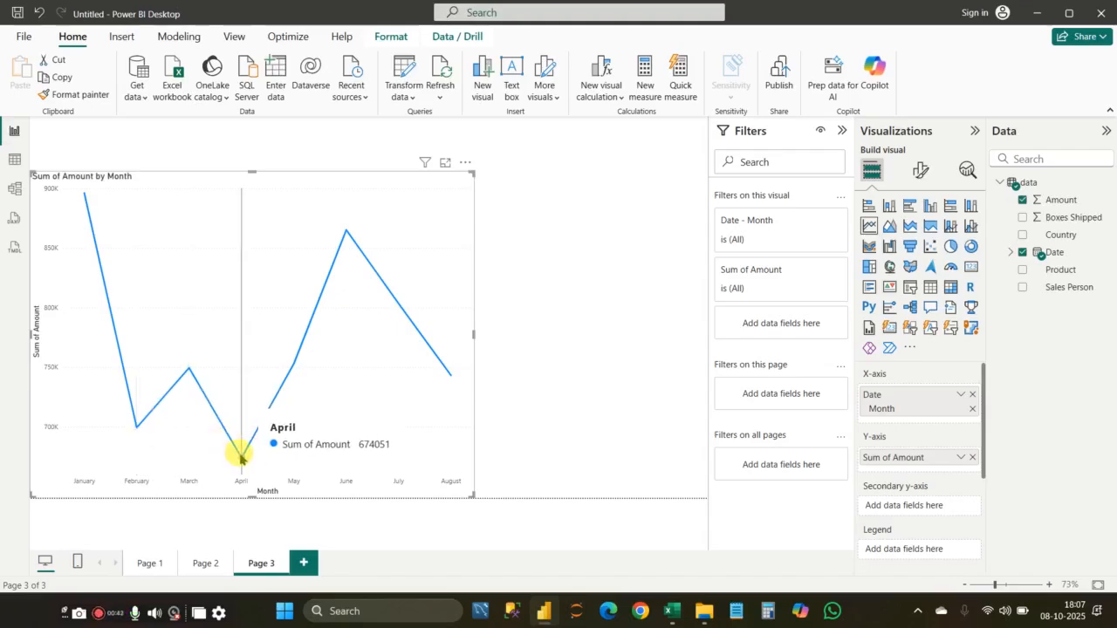
{"action": "left_click", "coordinate": [240, 456]}
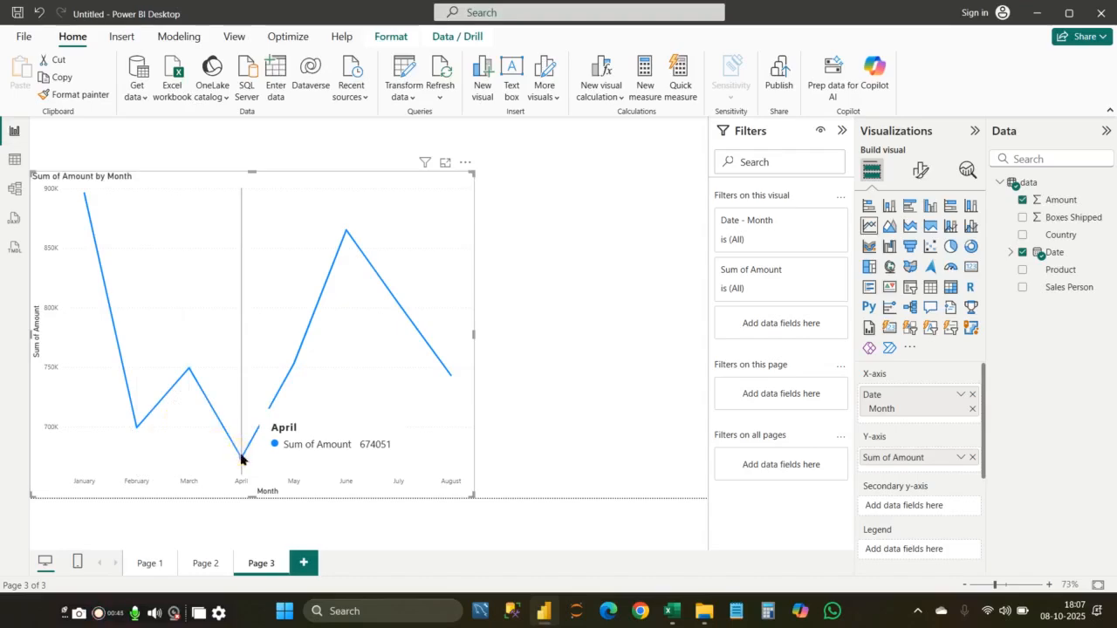
{"action": "left_click", "coordinate": [289, 416]}
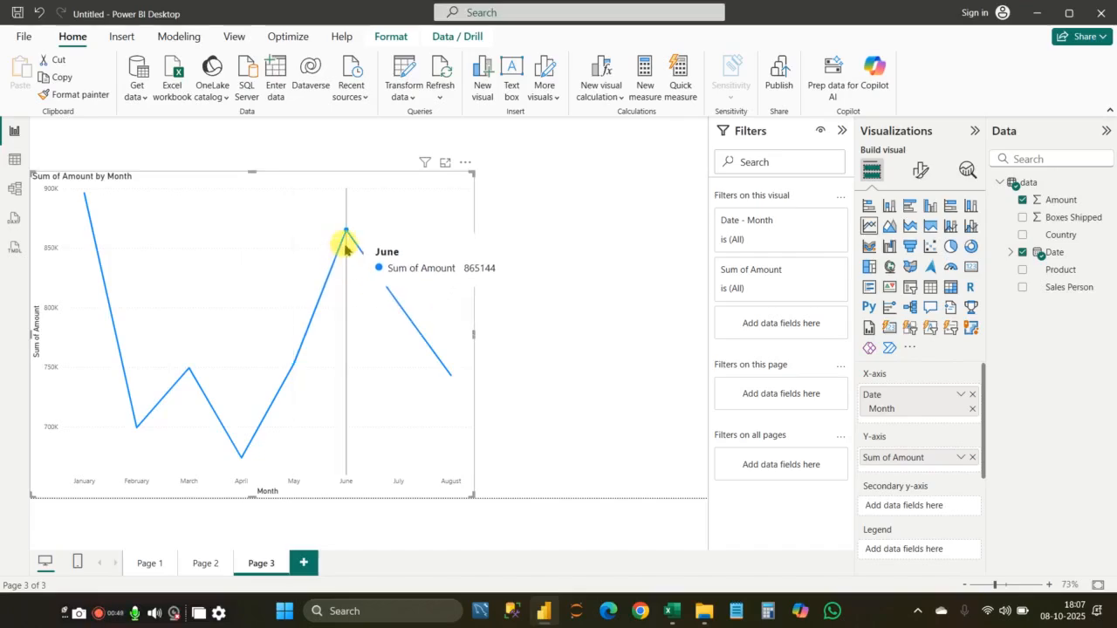
{"action": "left_click", "coordinate": [447, 375]}
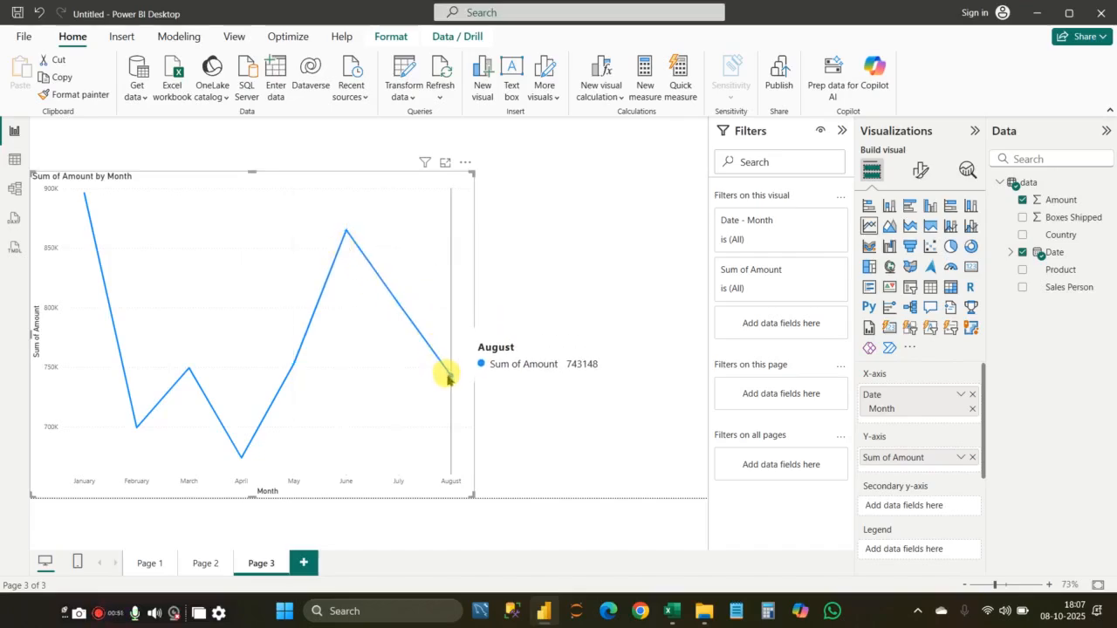